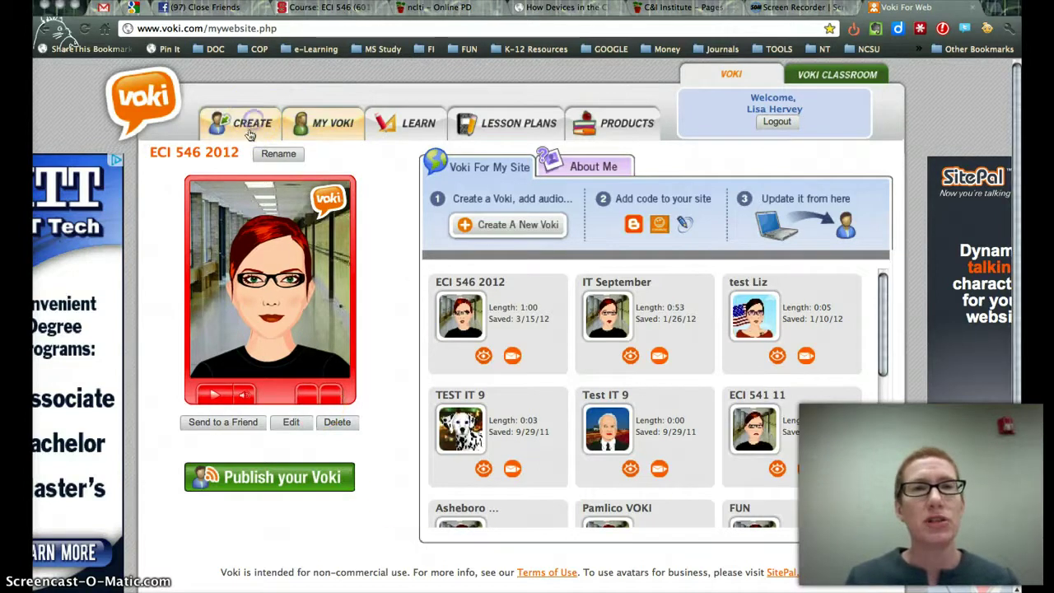
Start a new Voki from the My Voki page to load the default koala avatar.
click(497, 224)
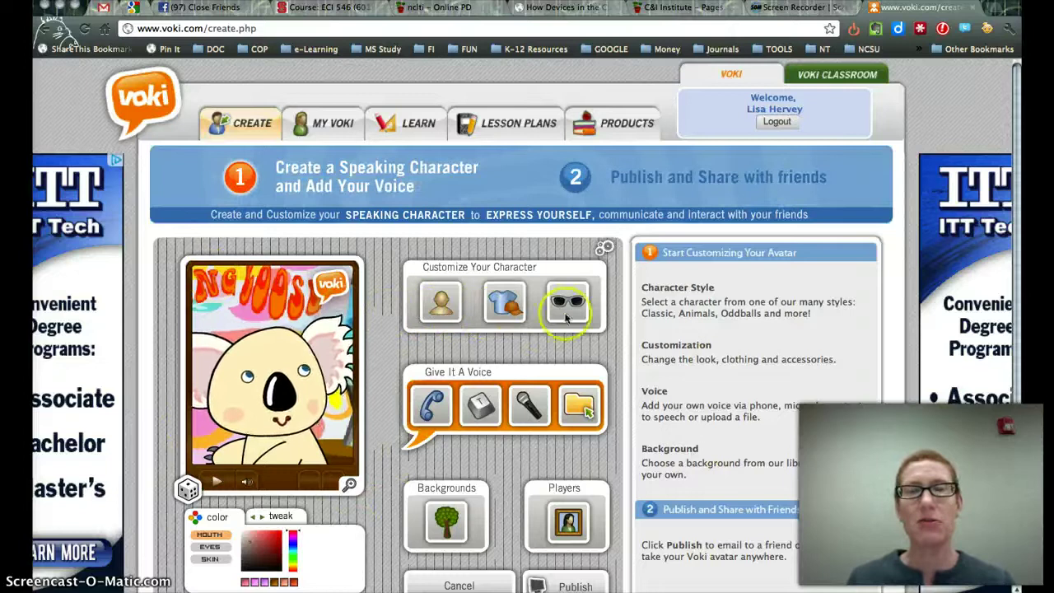
Open the character style choices and page through the categories to Dogs.
click(437, 305)
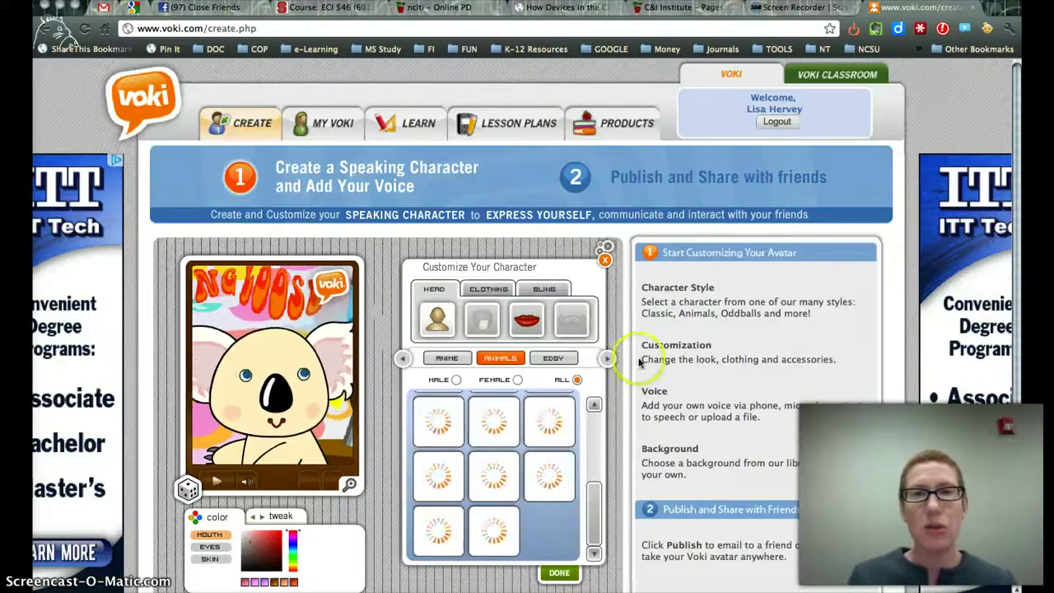
click(608, 360)
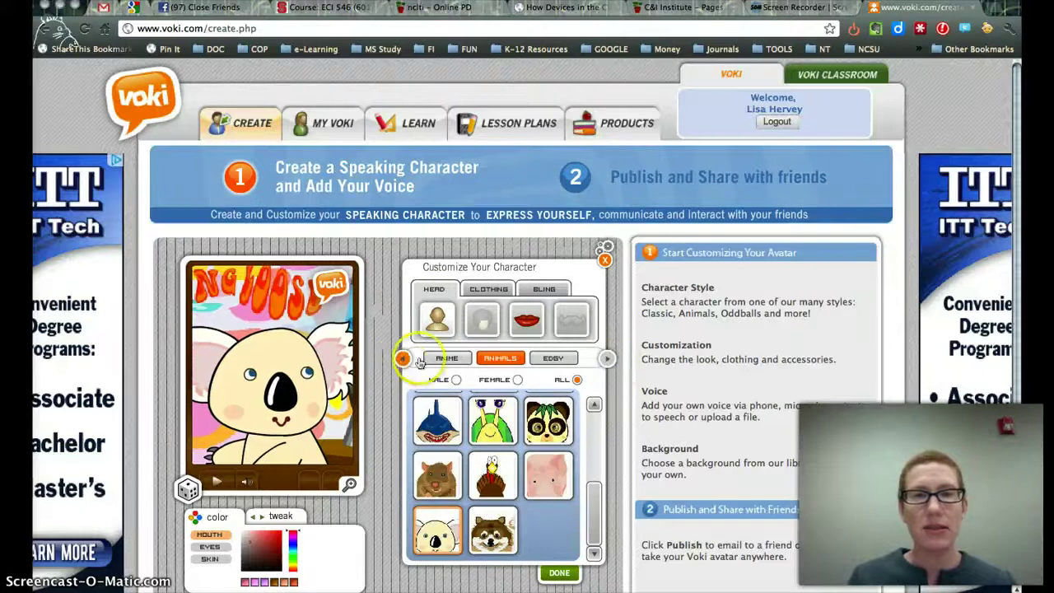
click(607, 360)
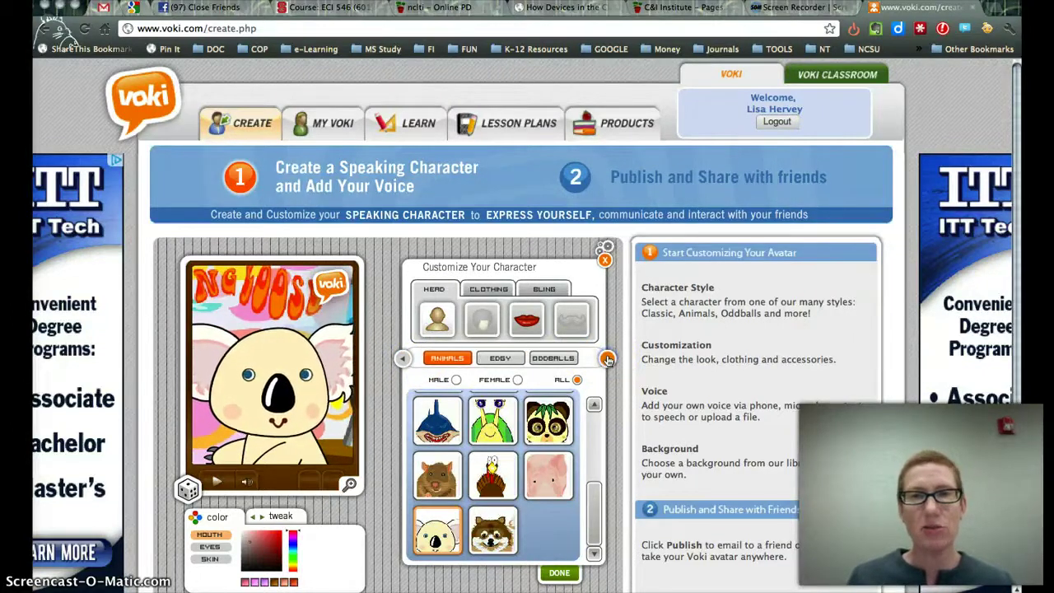
click(607, 360)
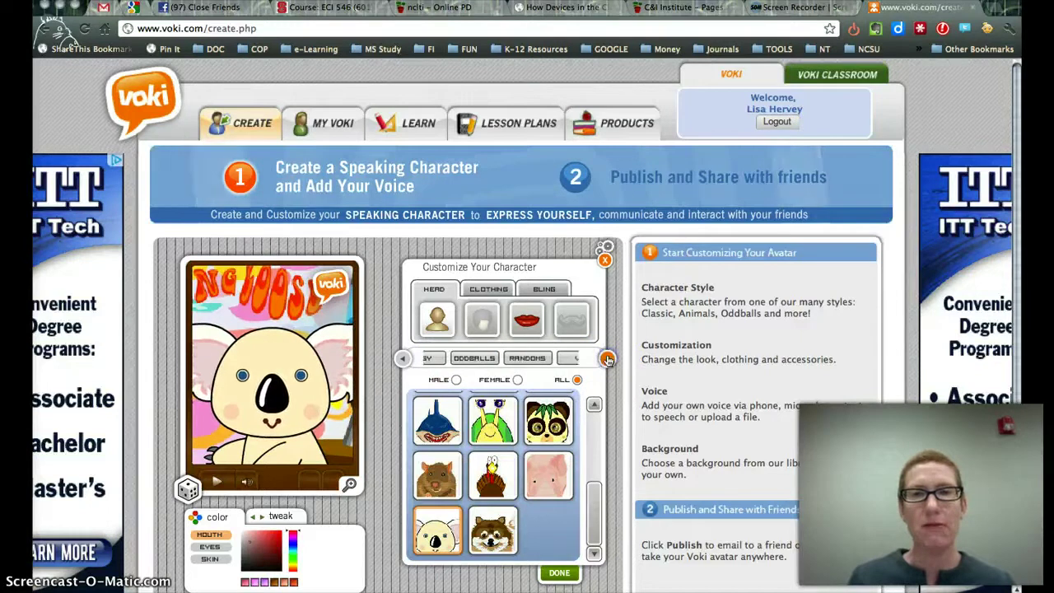
click(608, 360)
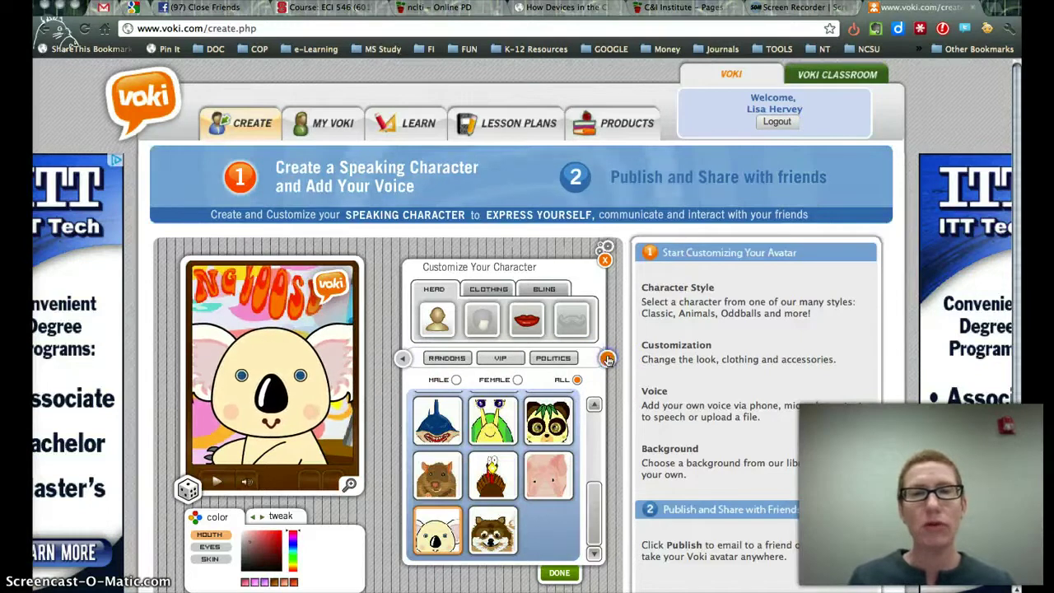
click(607, 360)
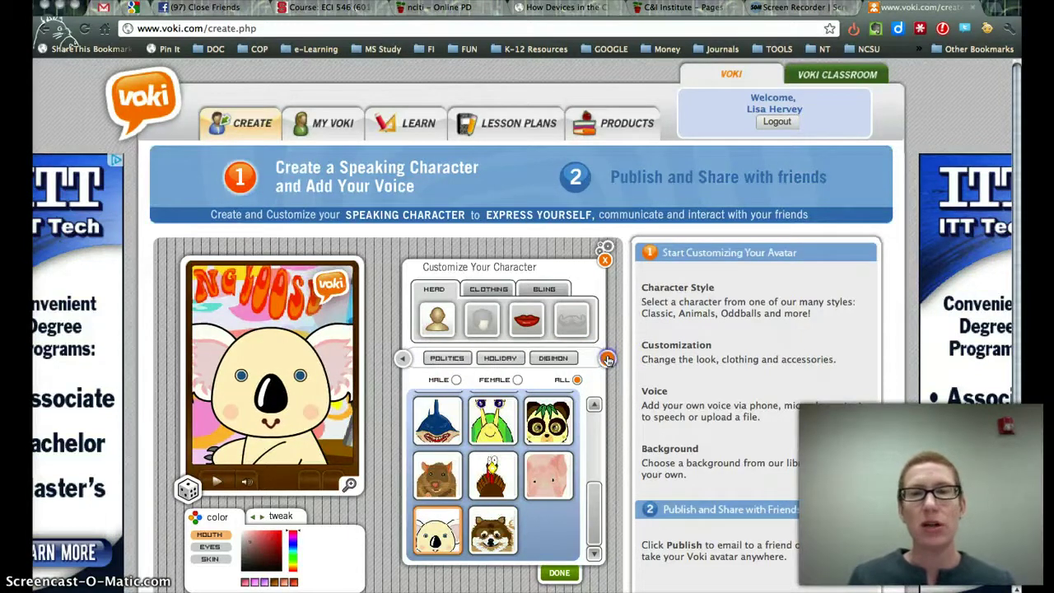
click(607, 360)
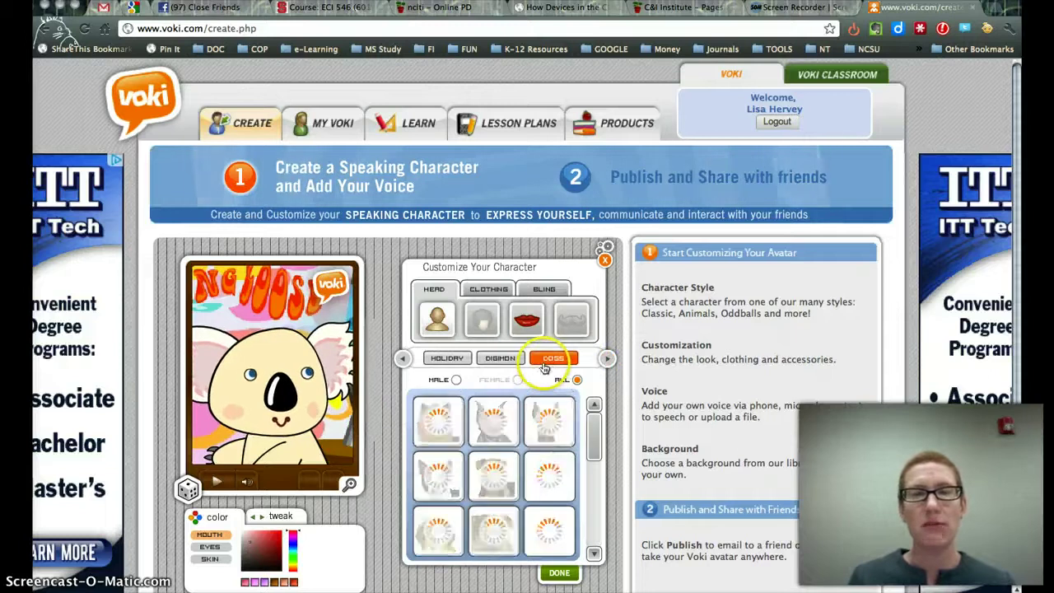
Continue past the Dogs category to the Classic human characters.
click(593, 459)
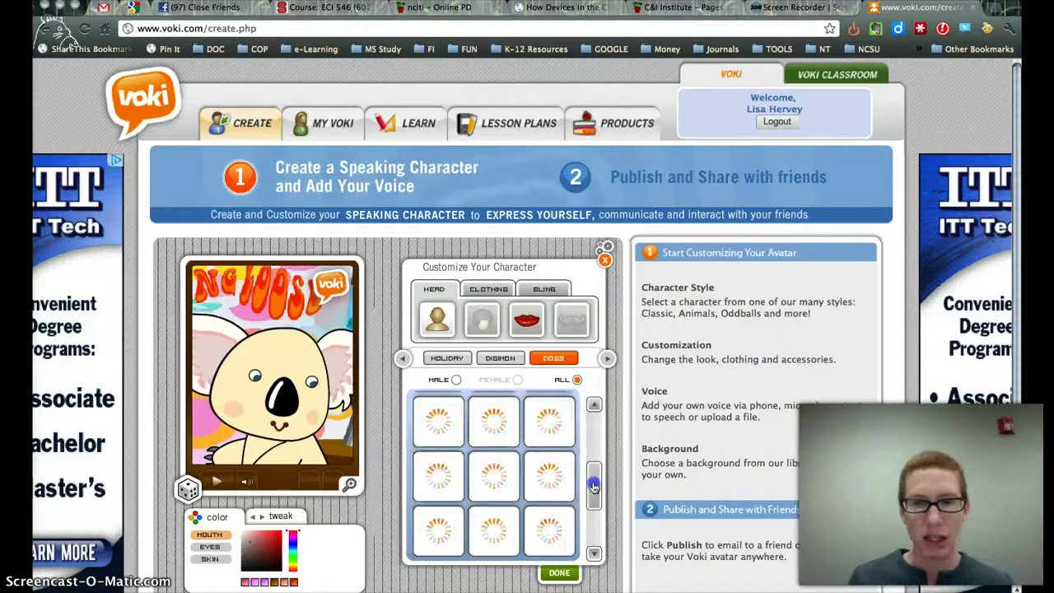
click(593, 406)
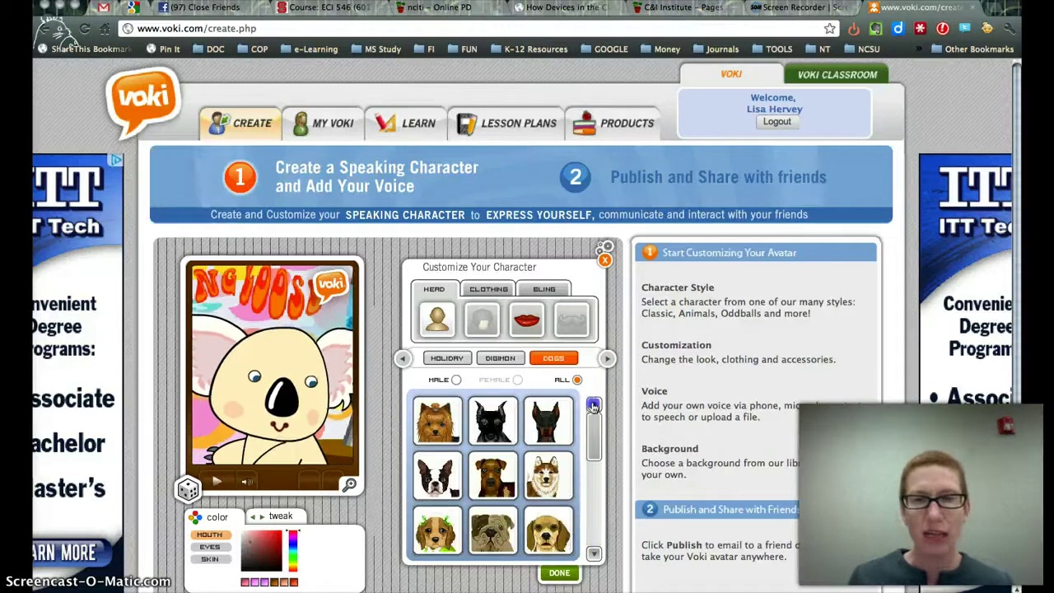
click(607, 360)
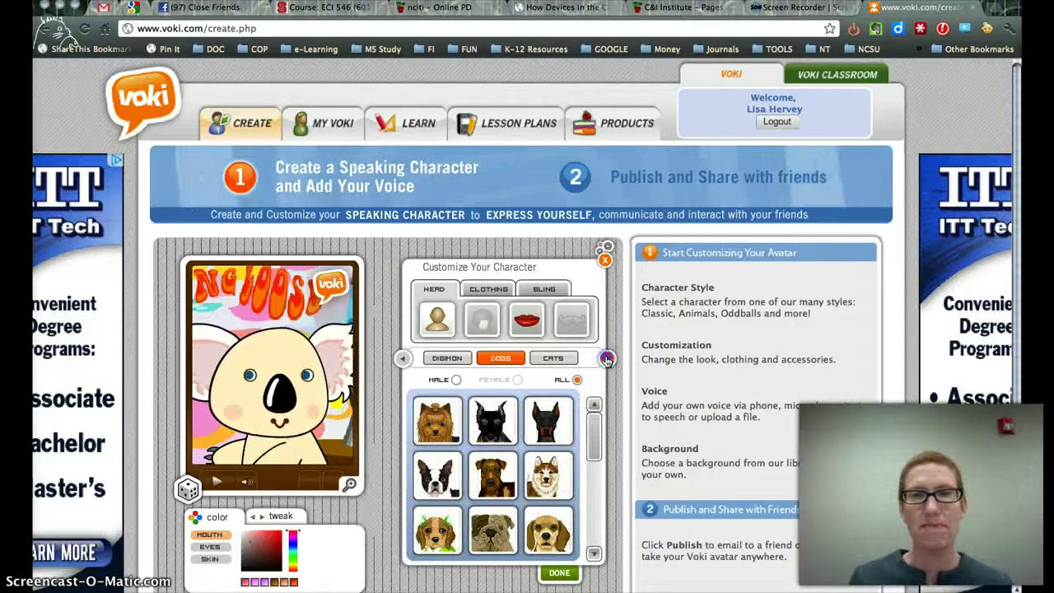
click(546, 360)
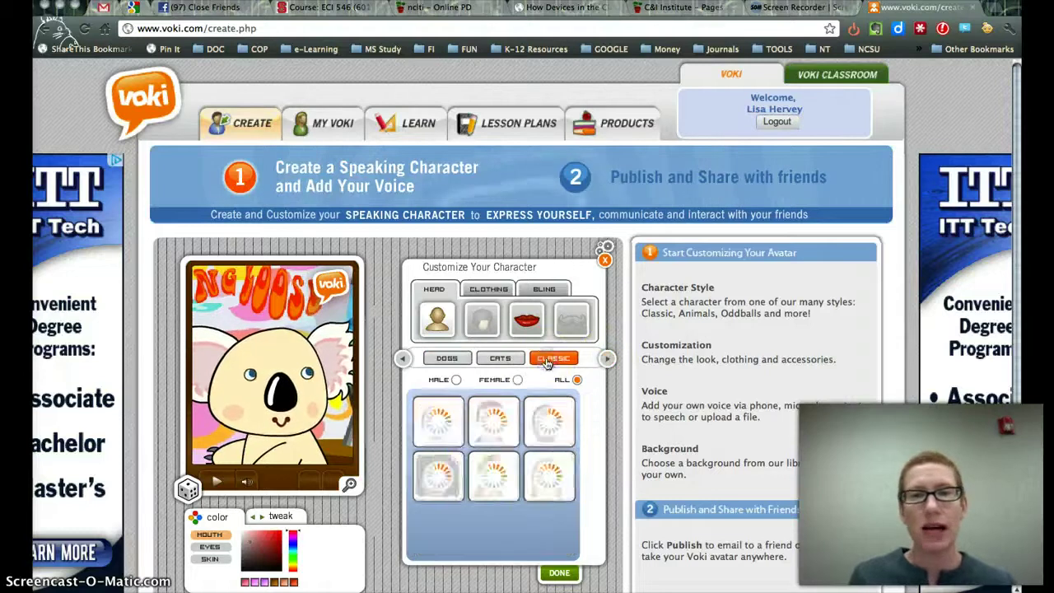
Replace the koala with the first dark-haired Classic female and browse her hair and mouth styles.
click(440, 430)
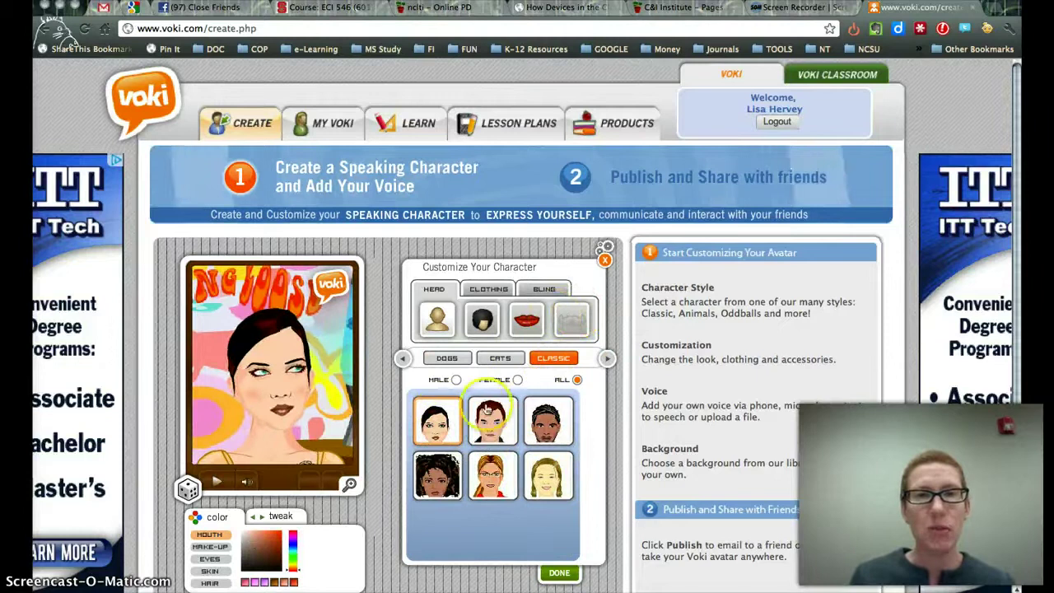
click(518, 380)
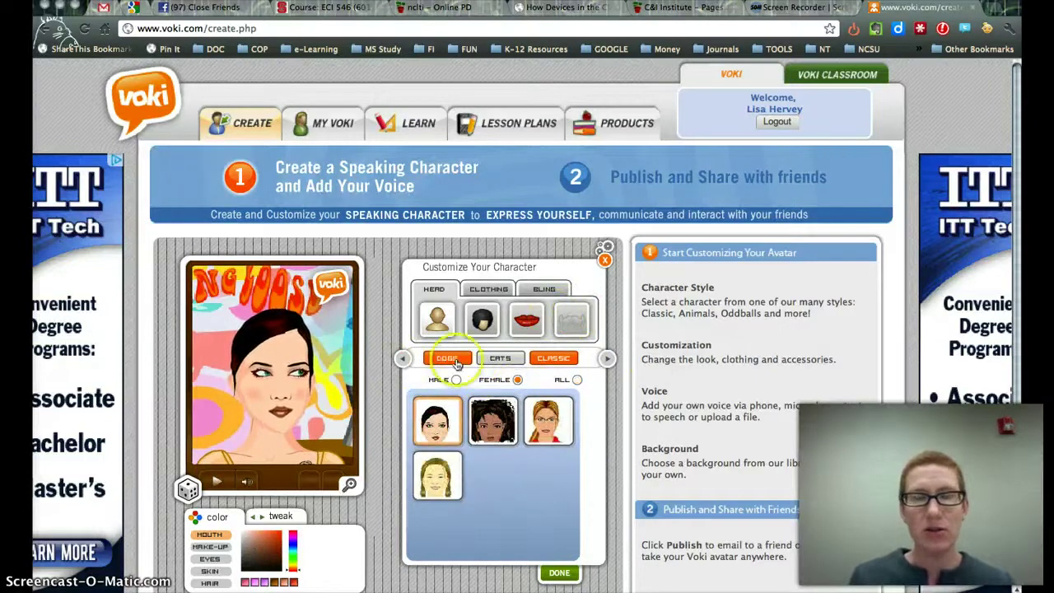
click(482, 319)
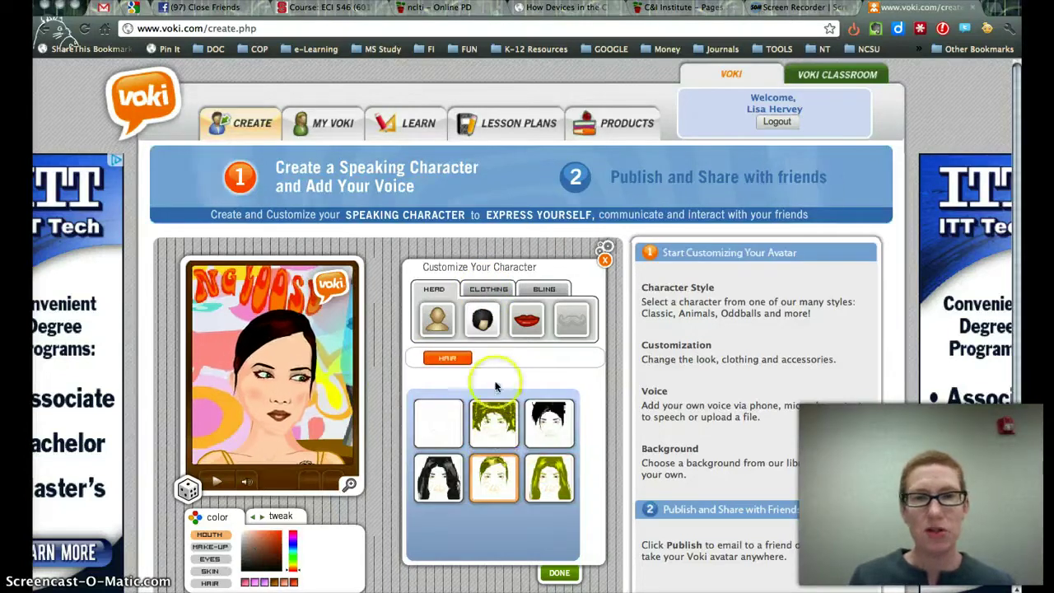
click(527, 323)
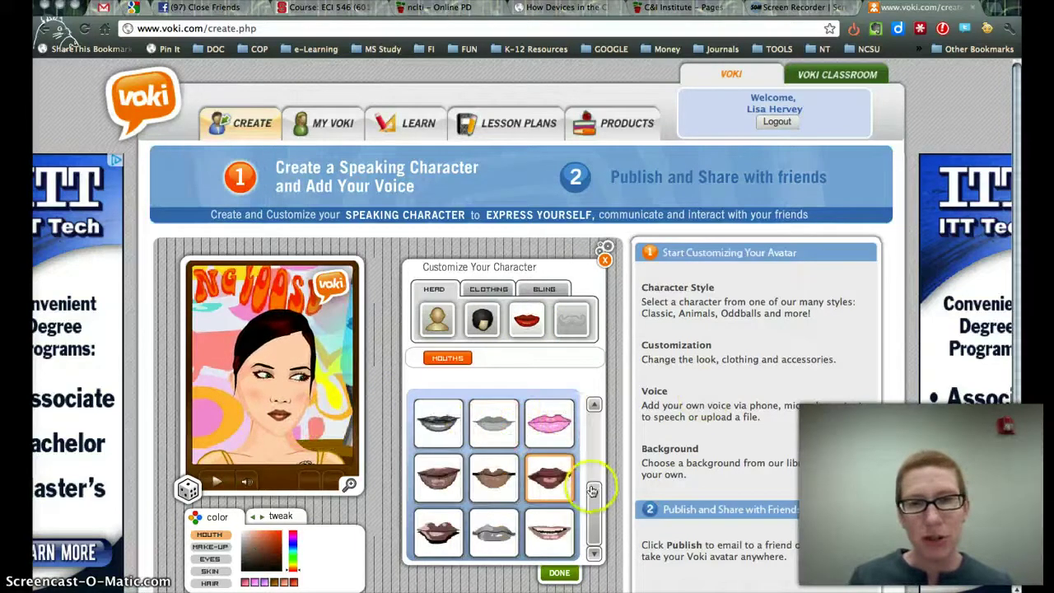
drag(597, 493, 594, 457)
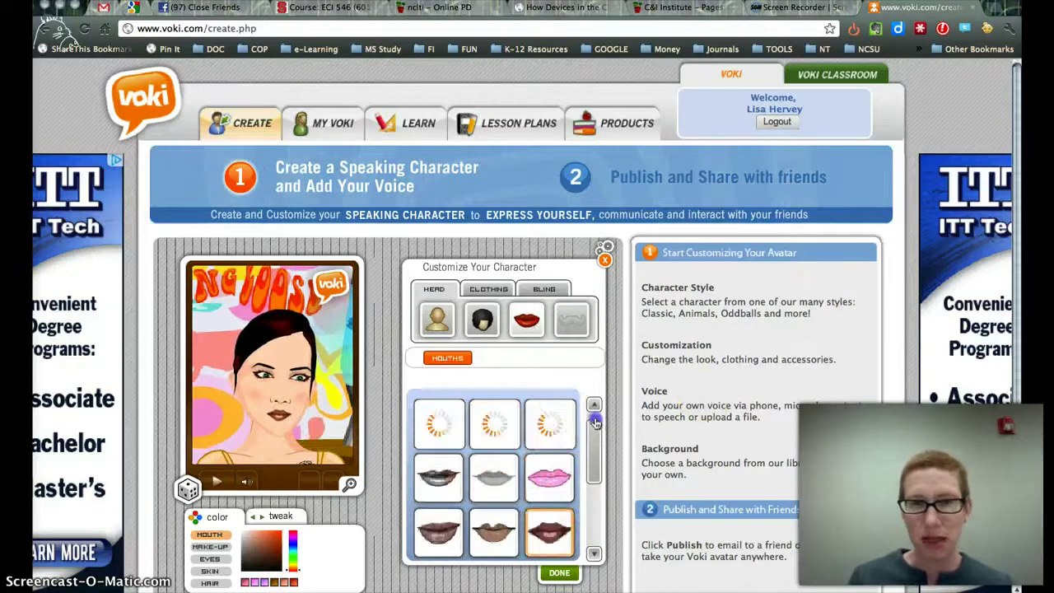
Dress the woman in the orange top from the Clothing options.
click(489, 290)
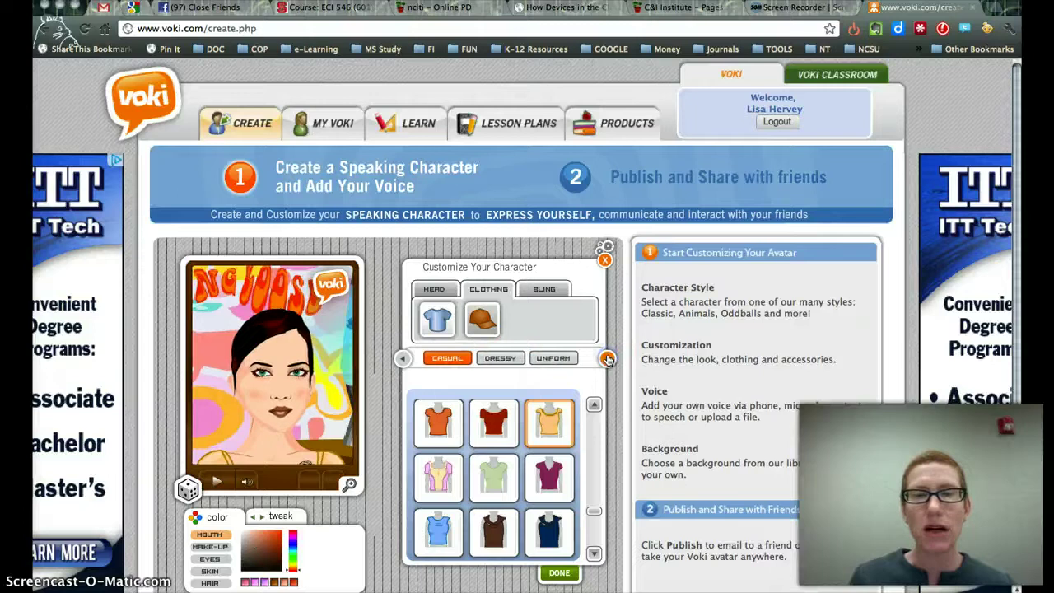
click(608, 359)
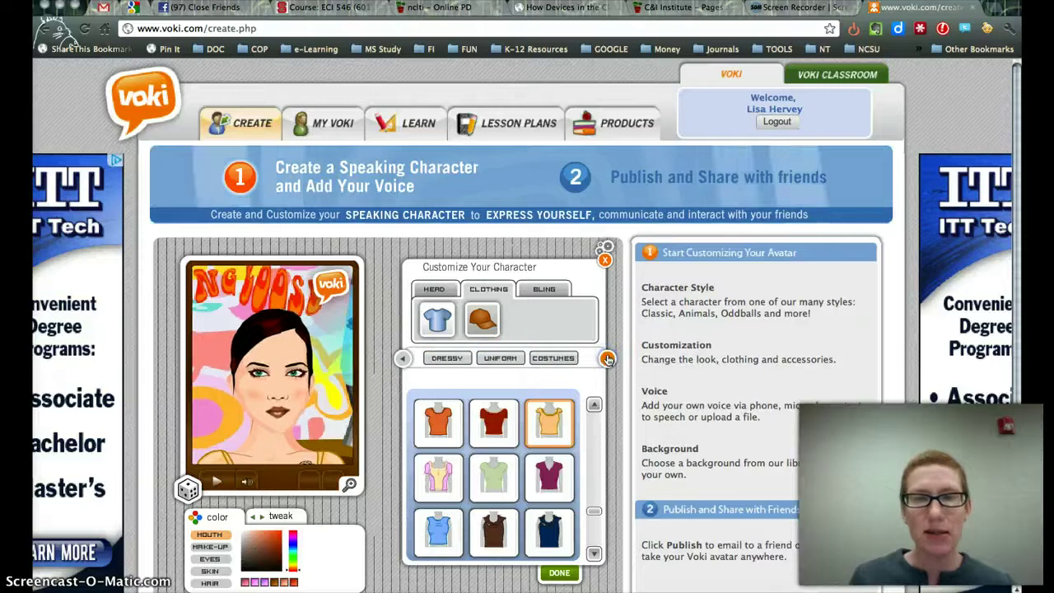
click(592, 406)
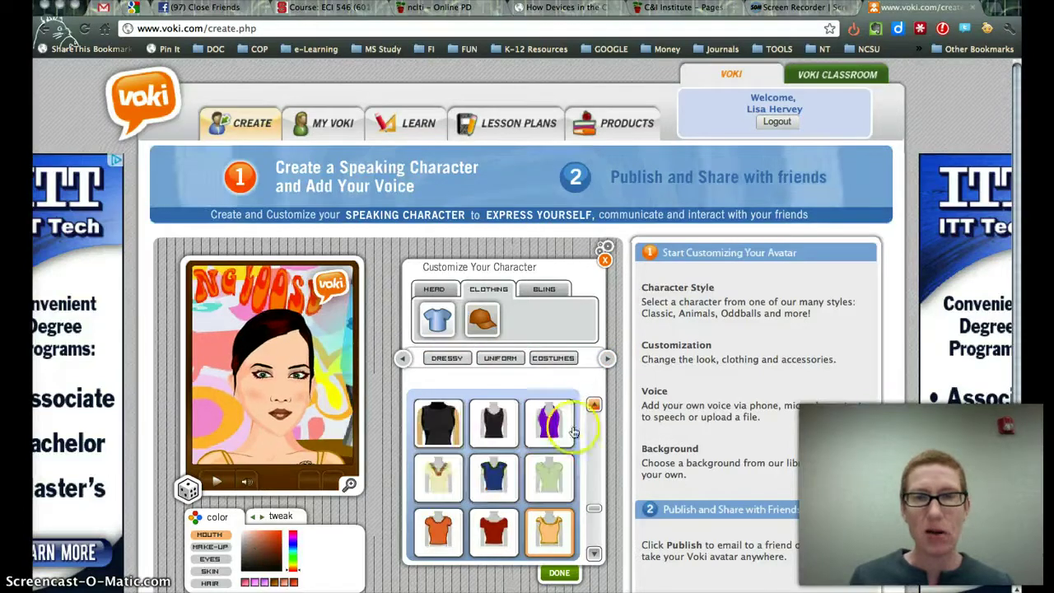
click(440, 537)
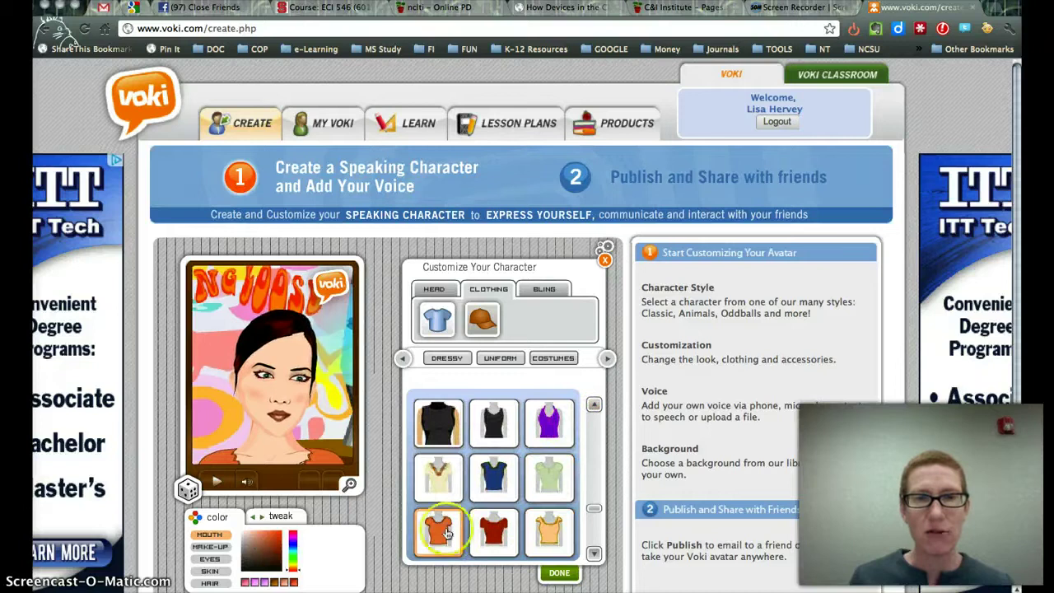
Give her black cat-eye glasses from Bling and finish customizing the character.
click(550, 290)
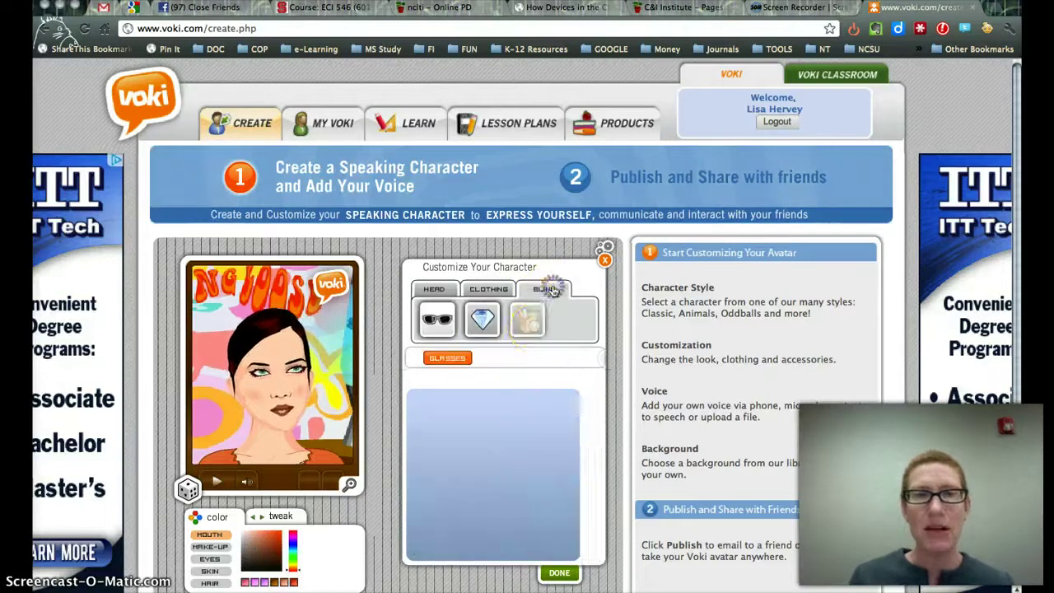
click(441, 331)
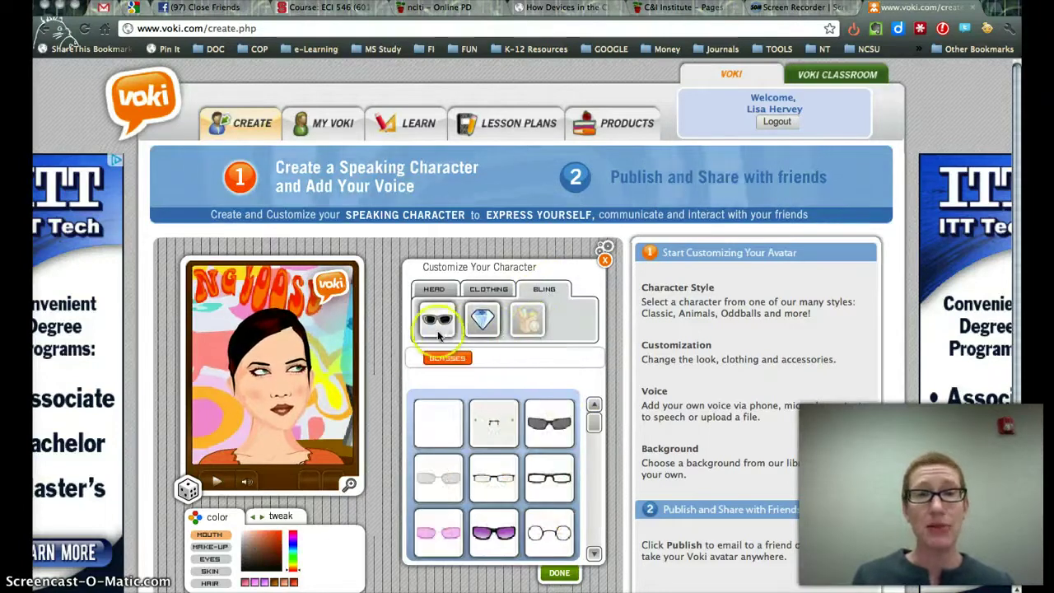
click(494, 478)
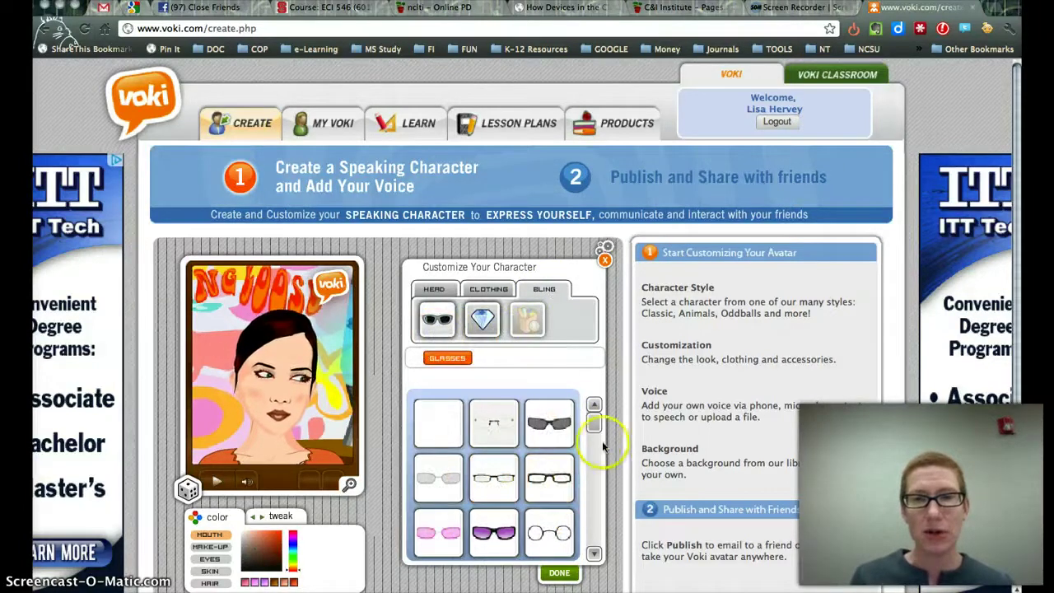
drag(593, 423, 594, 478)
click(445, 534)
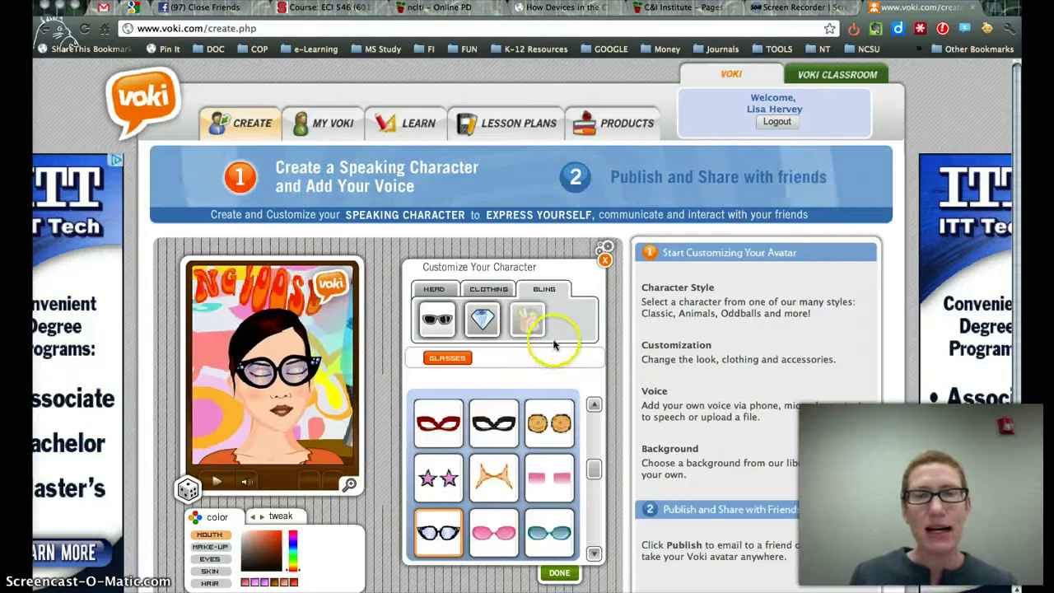
click(560, 574)
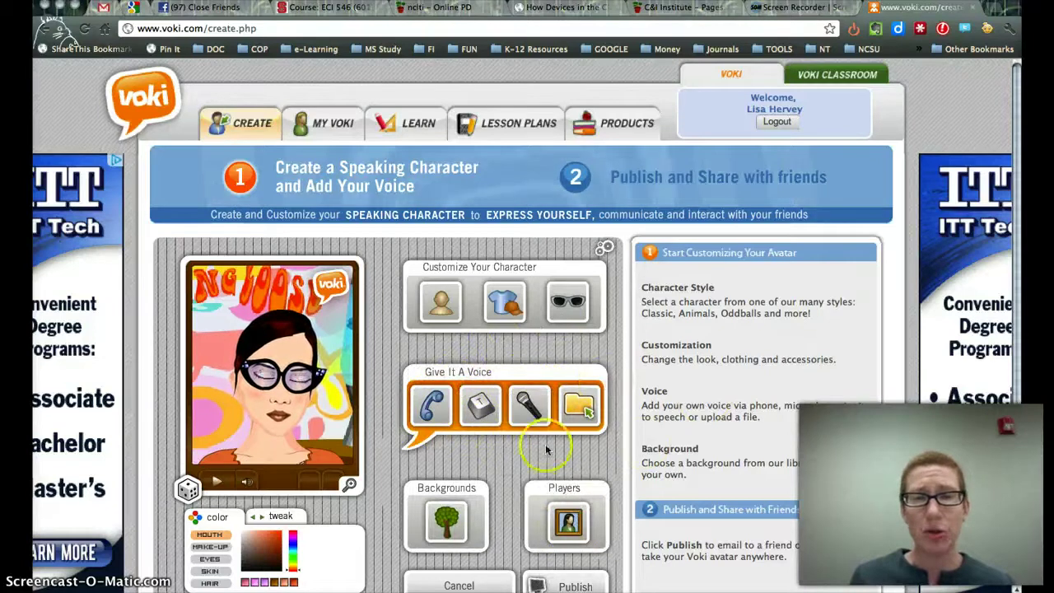
Choose the rainbow spiral background and confirm it.
click(446, 524)
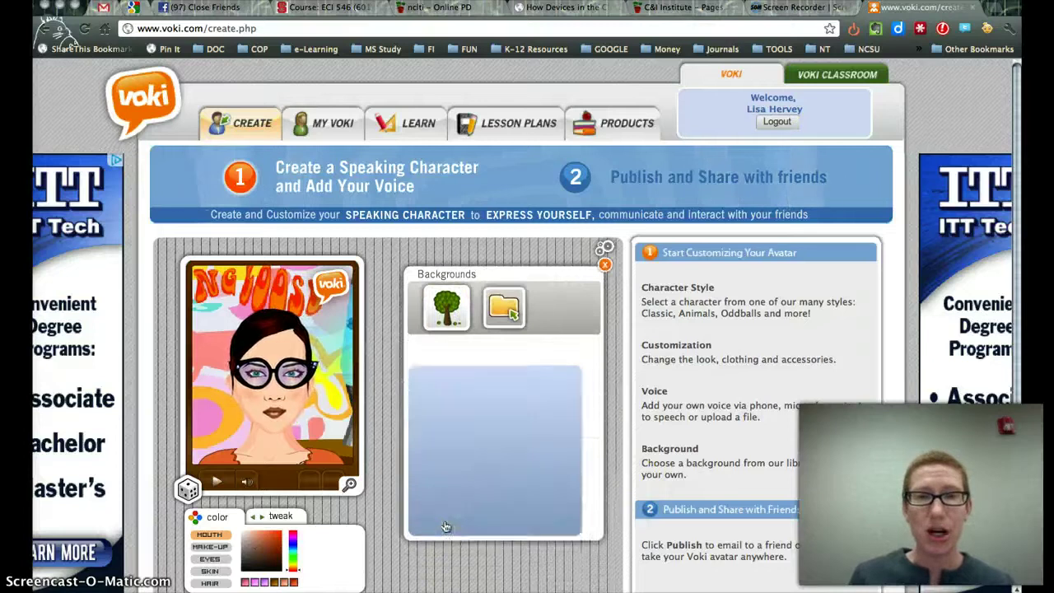
click(402, 352)
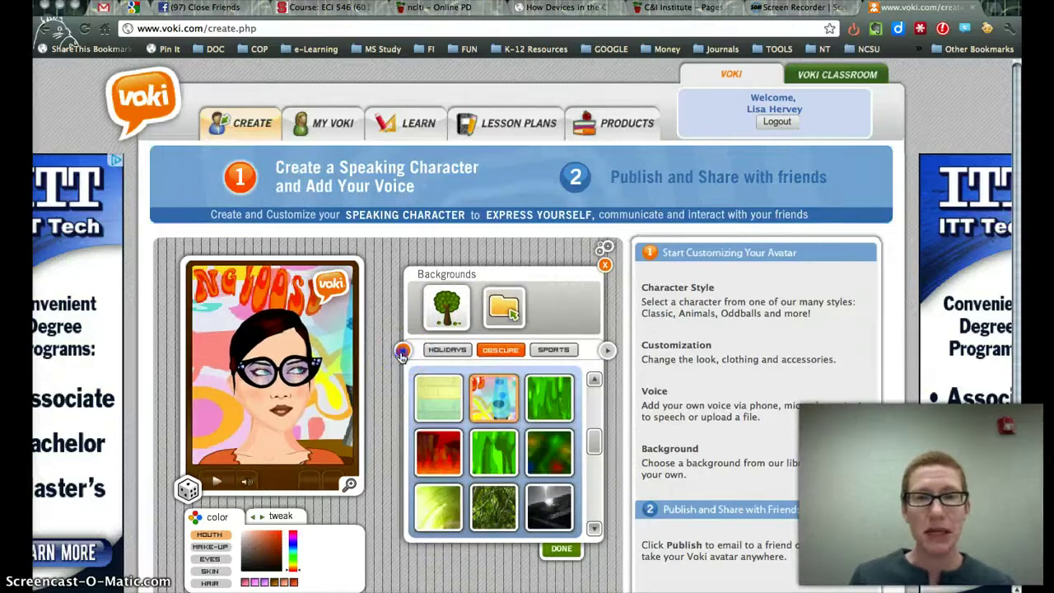
click(402, 352)
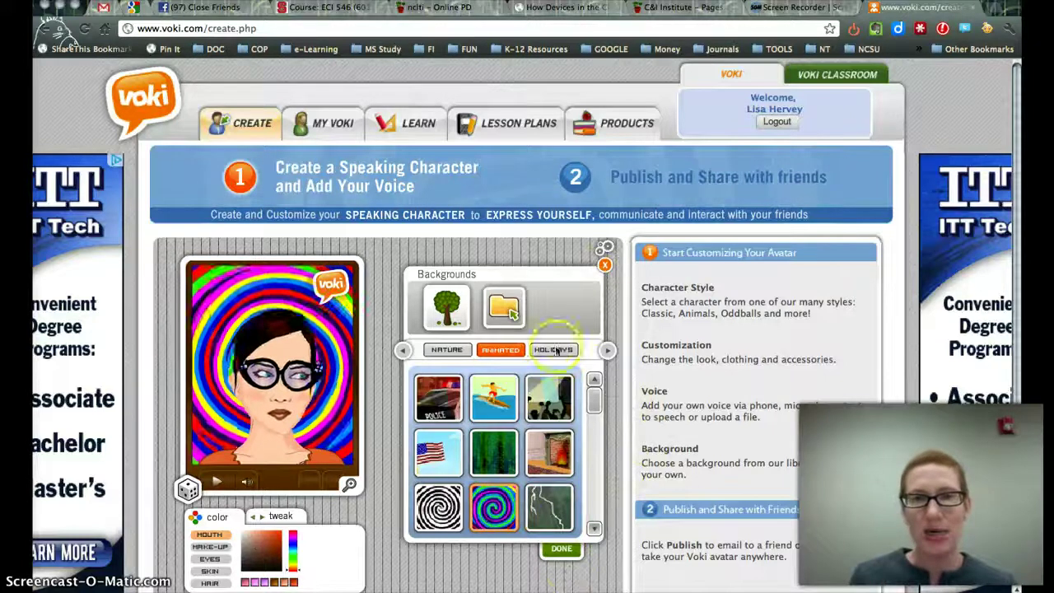
click(564, 551)
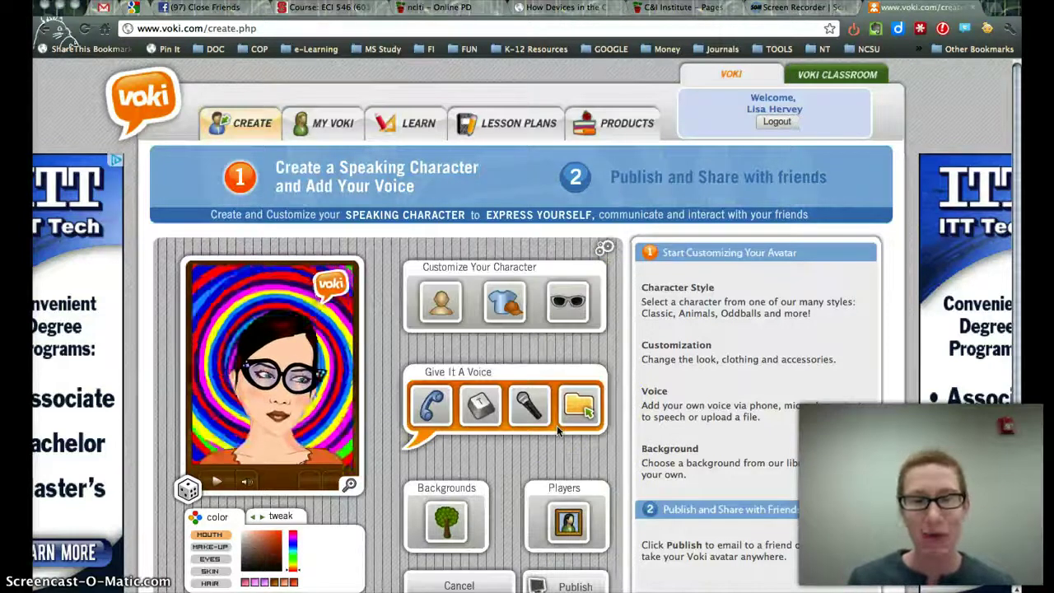
Apply the pink player skin to the avatar's frame and confirm it.
click(568, 522)
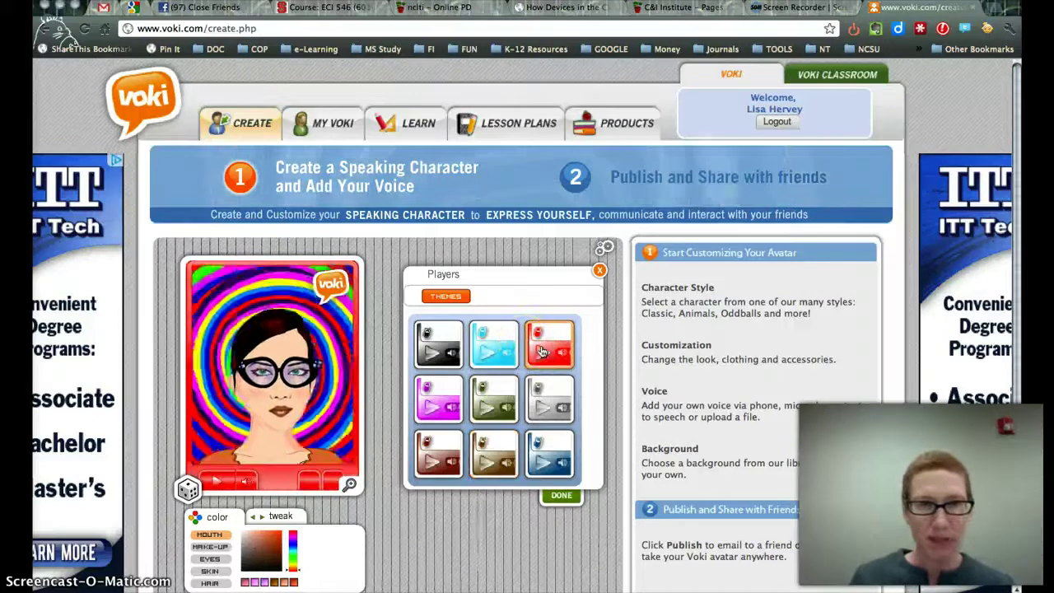
click(435, 411)
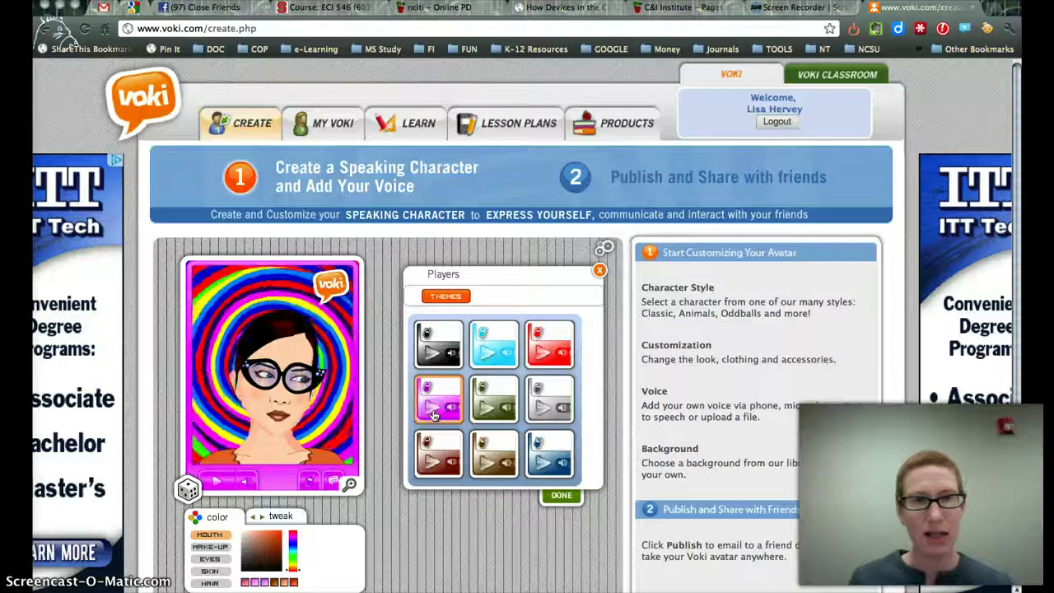
click(554, 497)
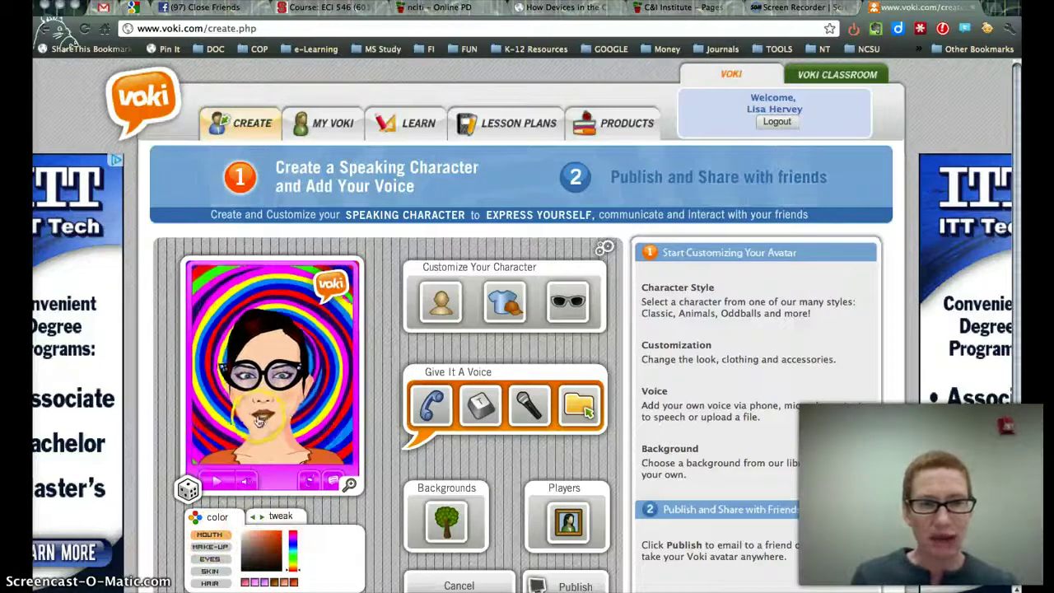
Color the avatar's lips red and reshape her mouth with the Tweak slider.
click(277, 546)
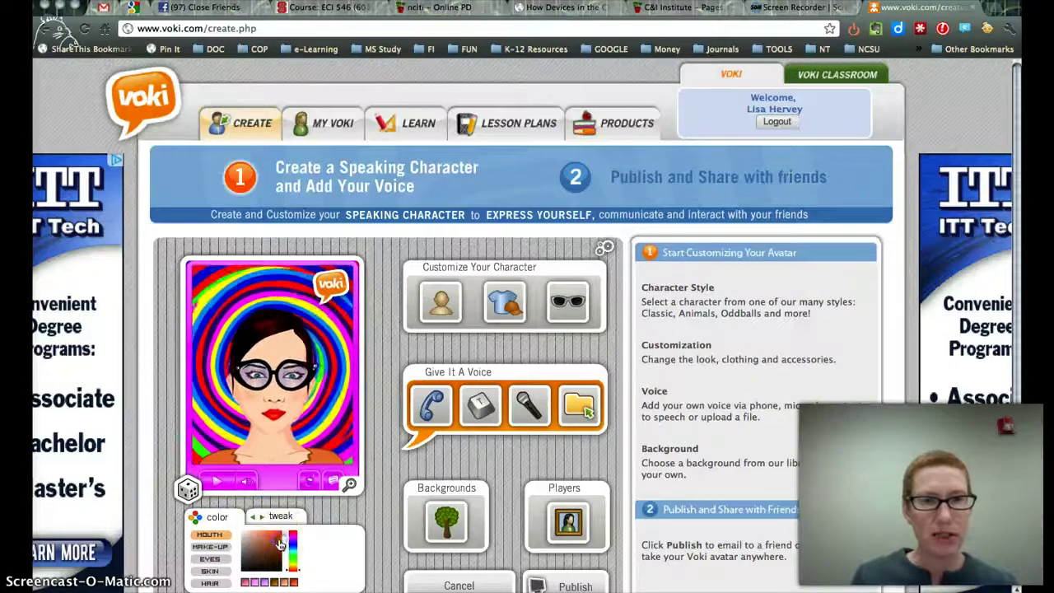
click(276, 539)
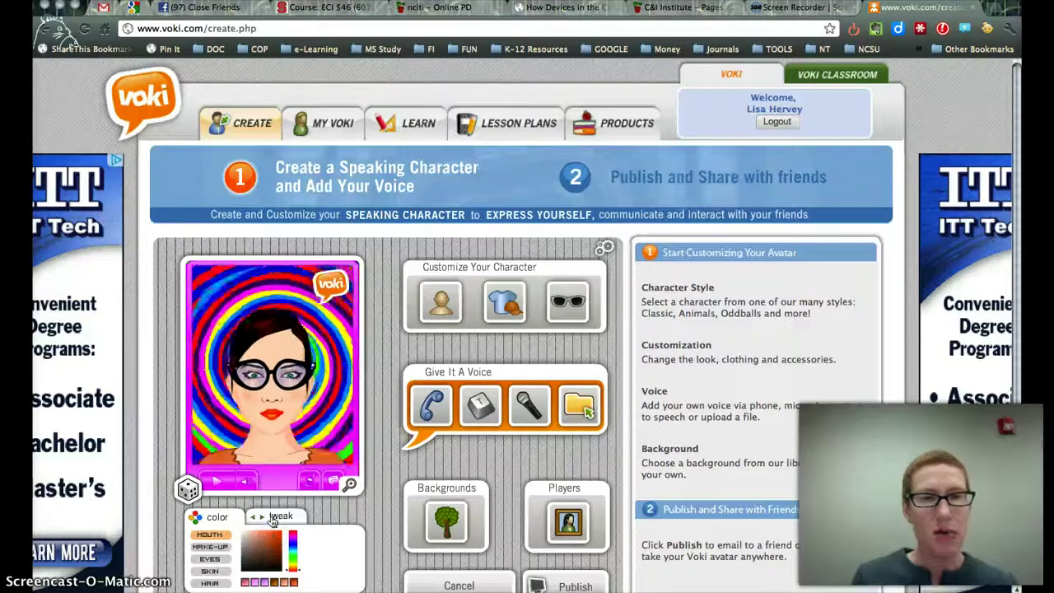
click(275, 519)
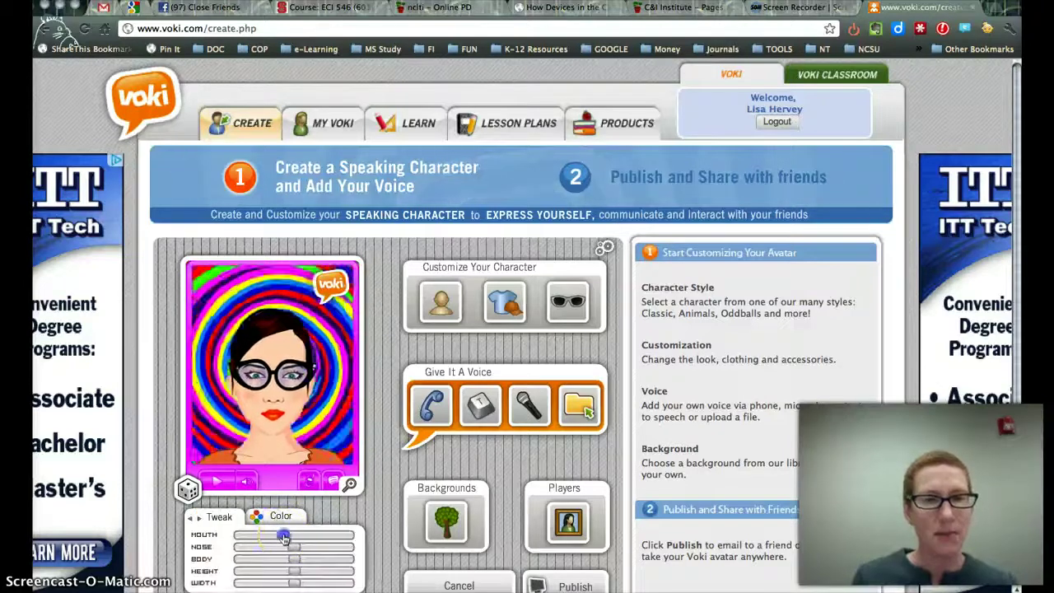
drag(253, 535, 289, 537)
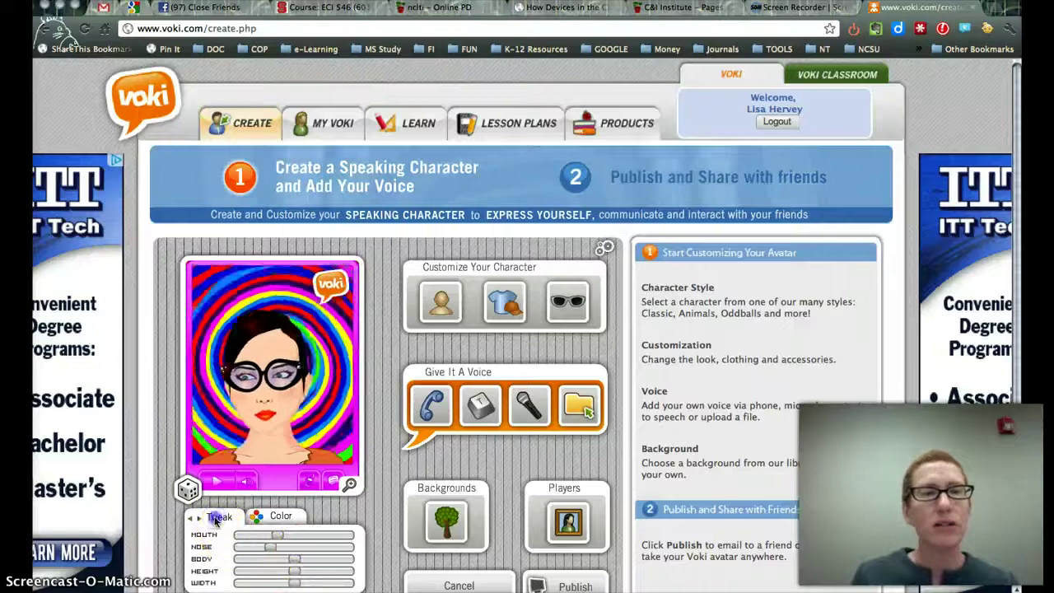
Turn the hair bright red and bring up the text-to-speech voice panel.
click(280, 515)
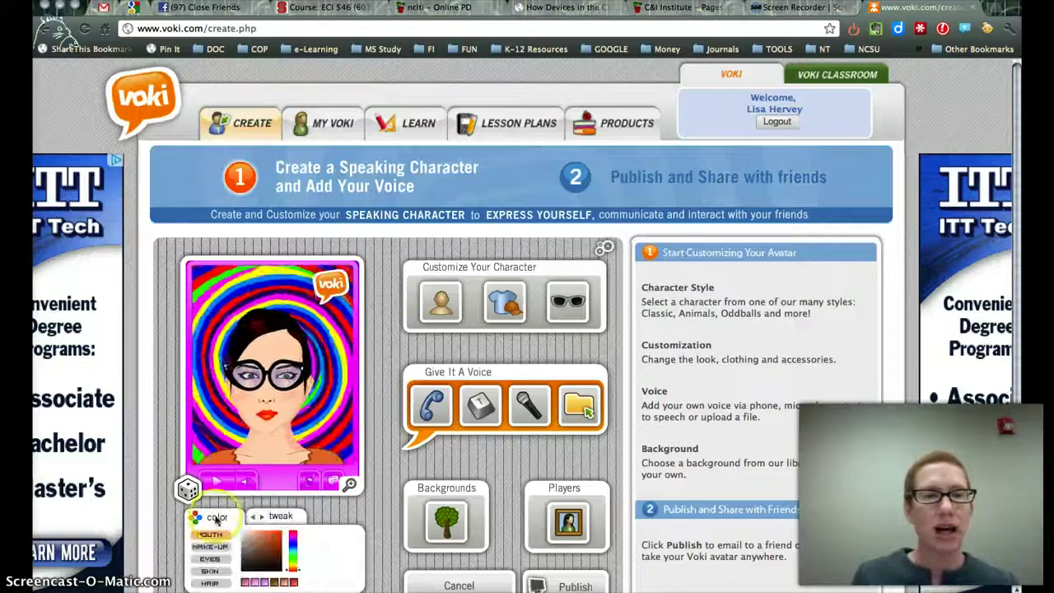
click(311, 565)
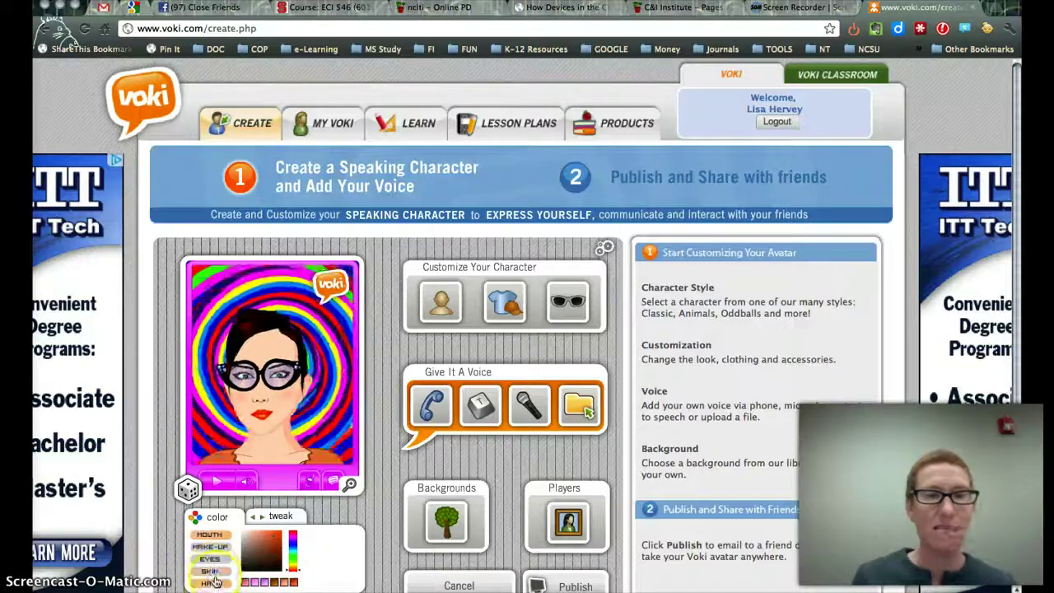
click(278, 543)
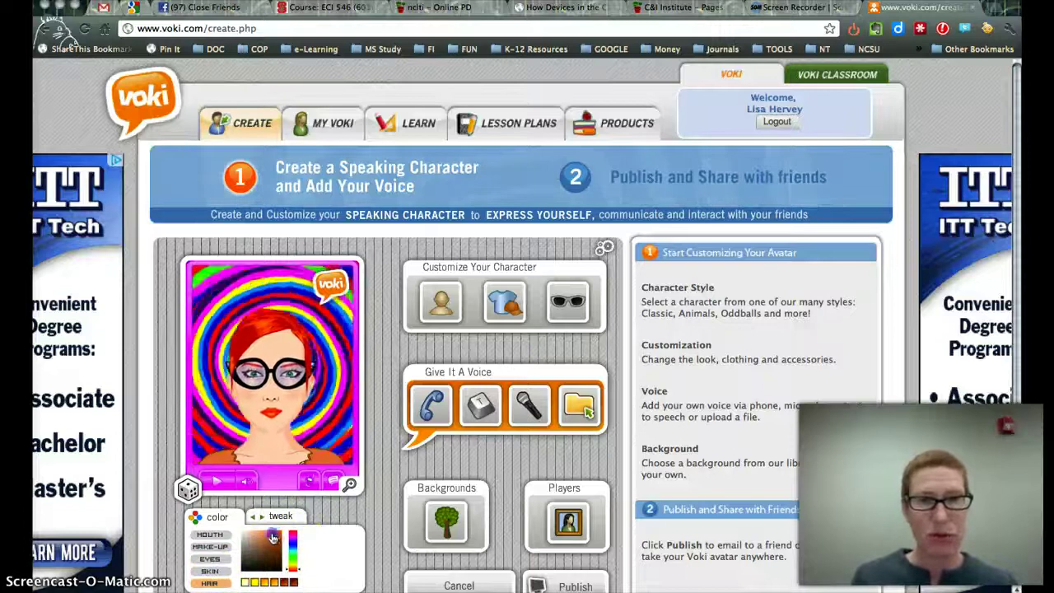
click(279, 557)
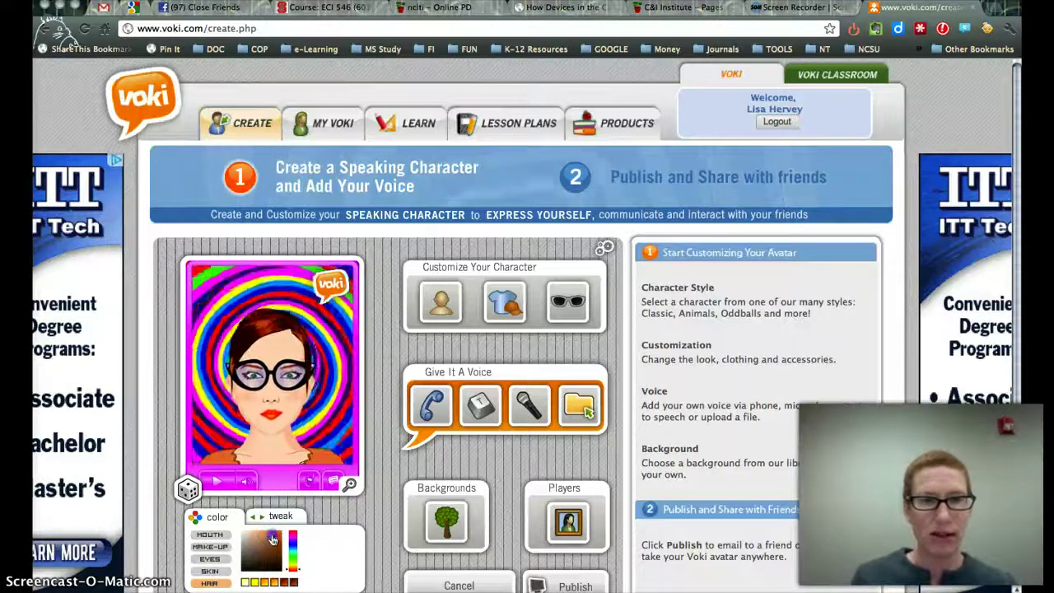
click(273, 540)
click(406, 580)
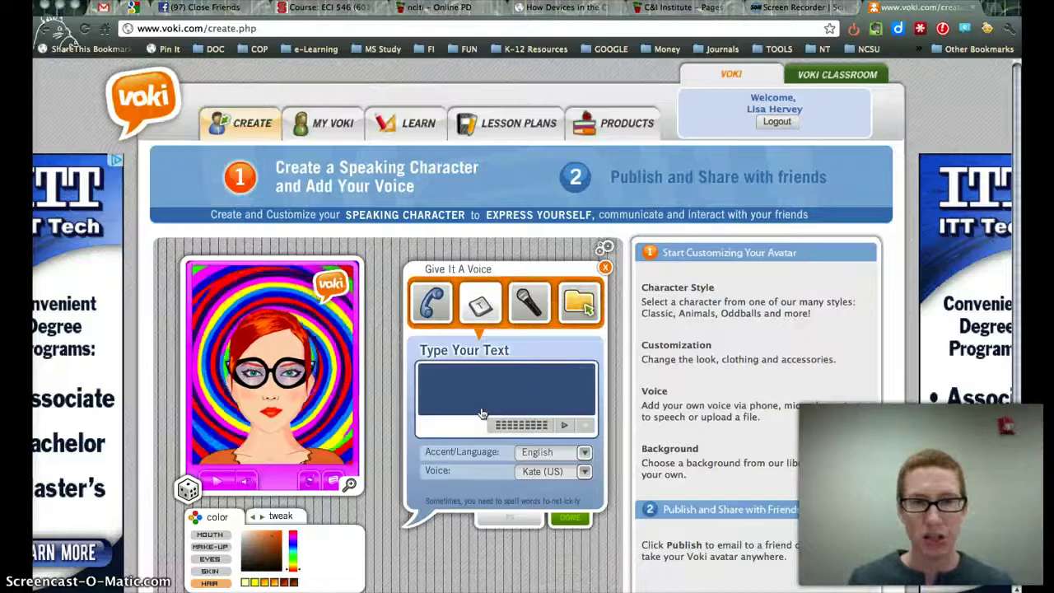
Try the Chinese and Danish accent languages and their available voices.
click(585, 453)
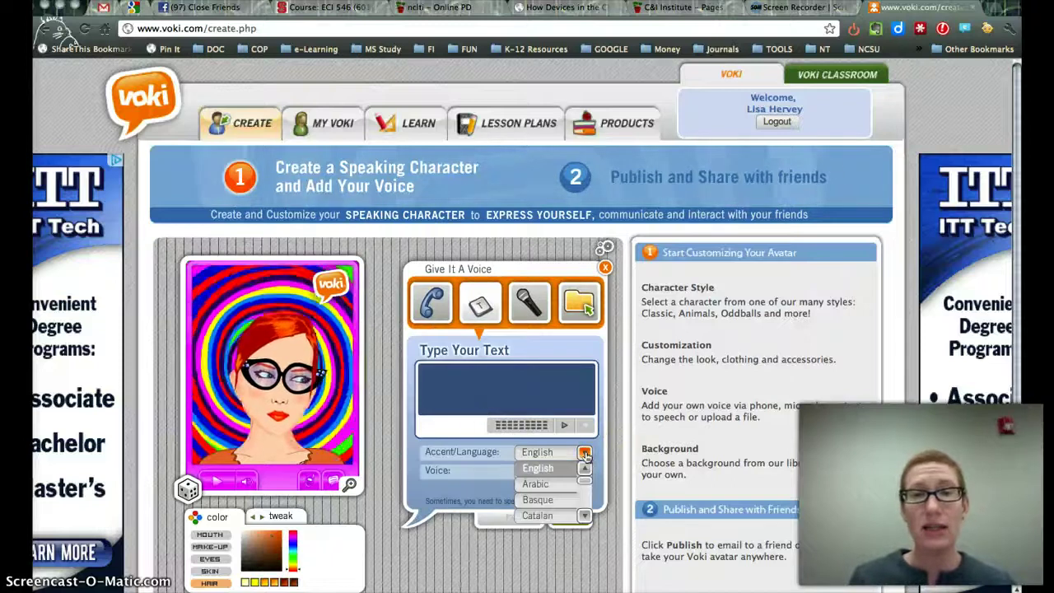
click(584, 517)
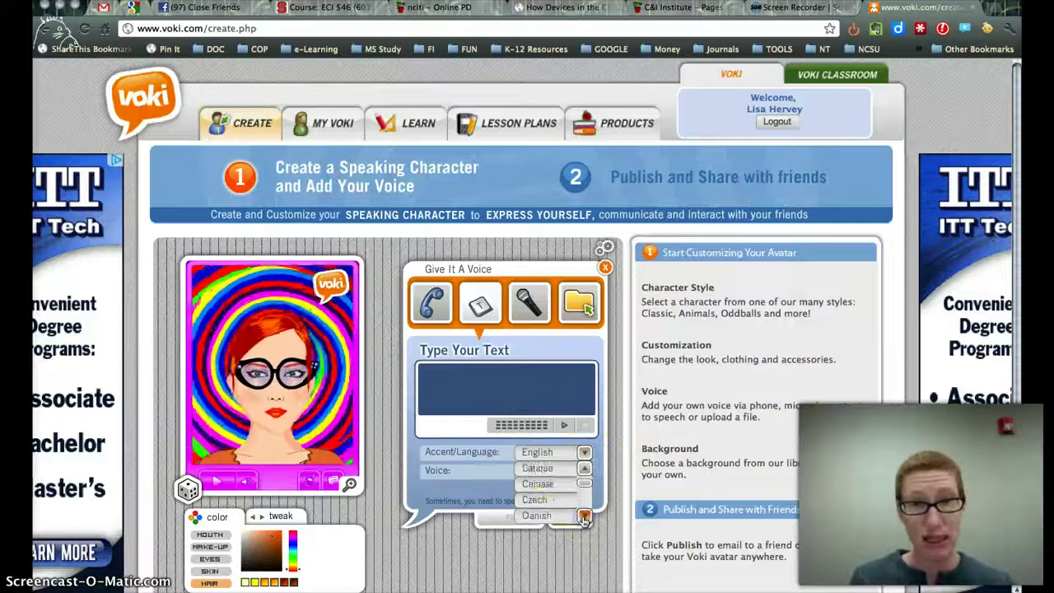
click(579, 484)
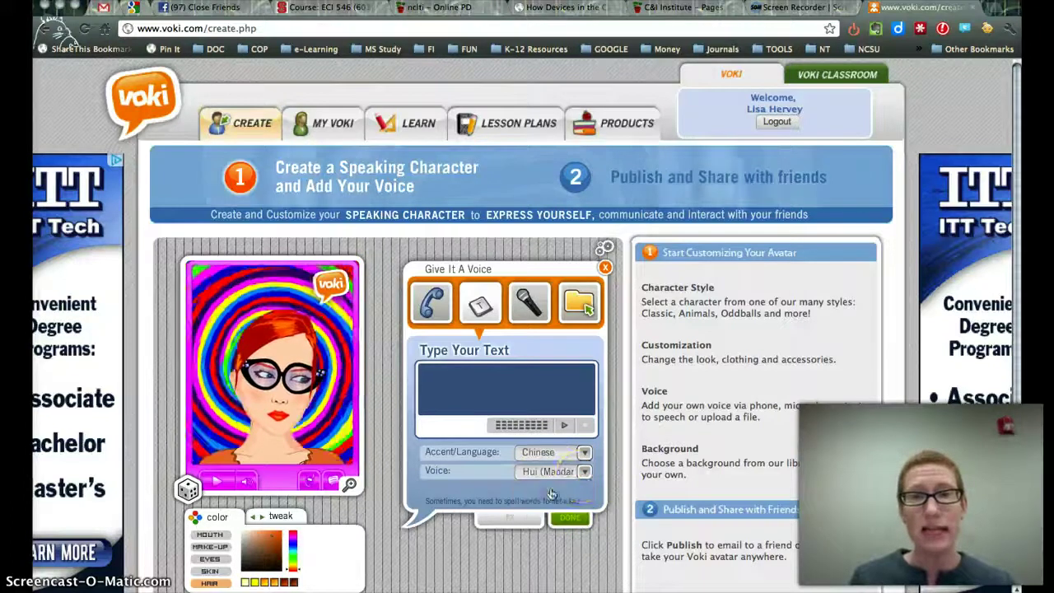
click(584, 473)
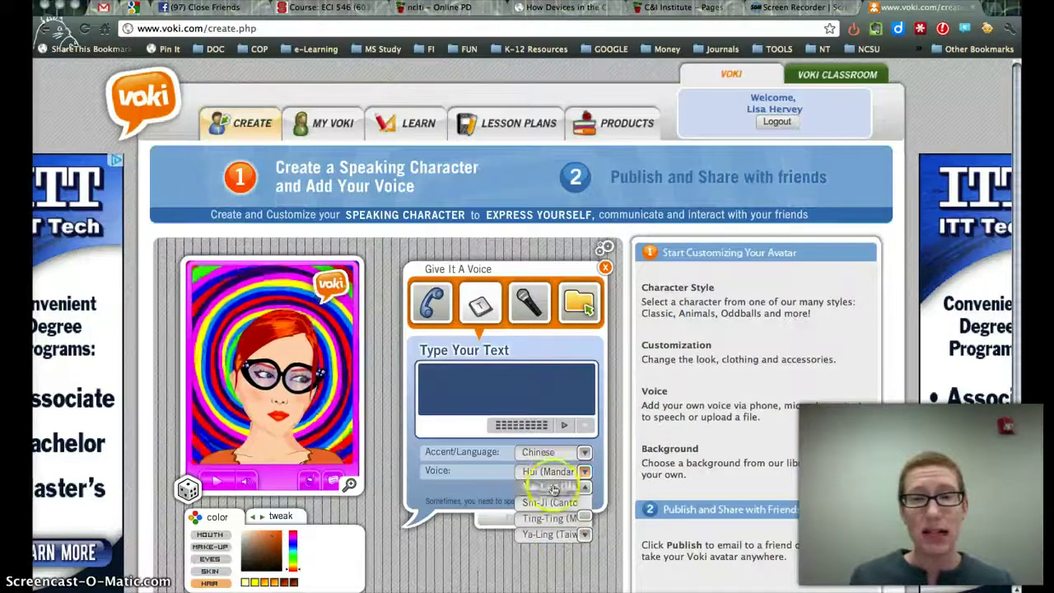
click(584, 473)
click(584, 452)
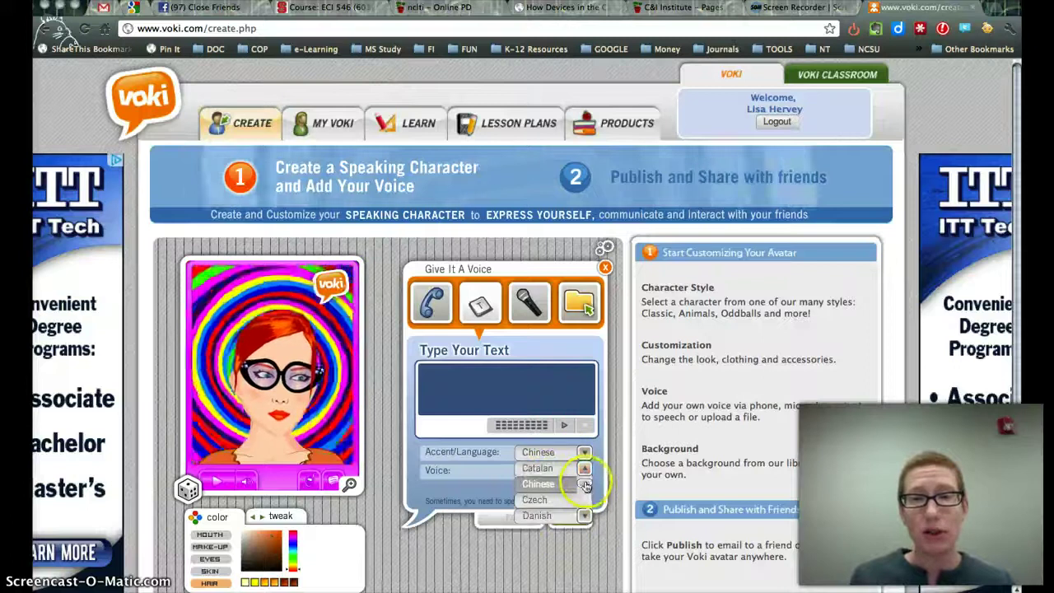
click(538, 517)
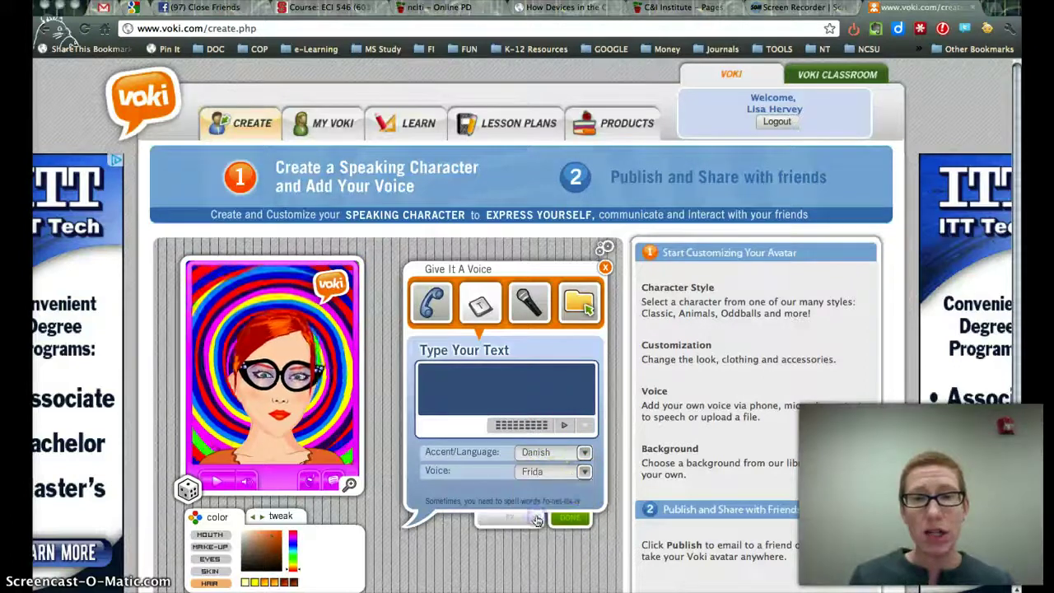
click(584, 473)
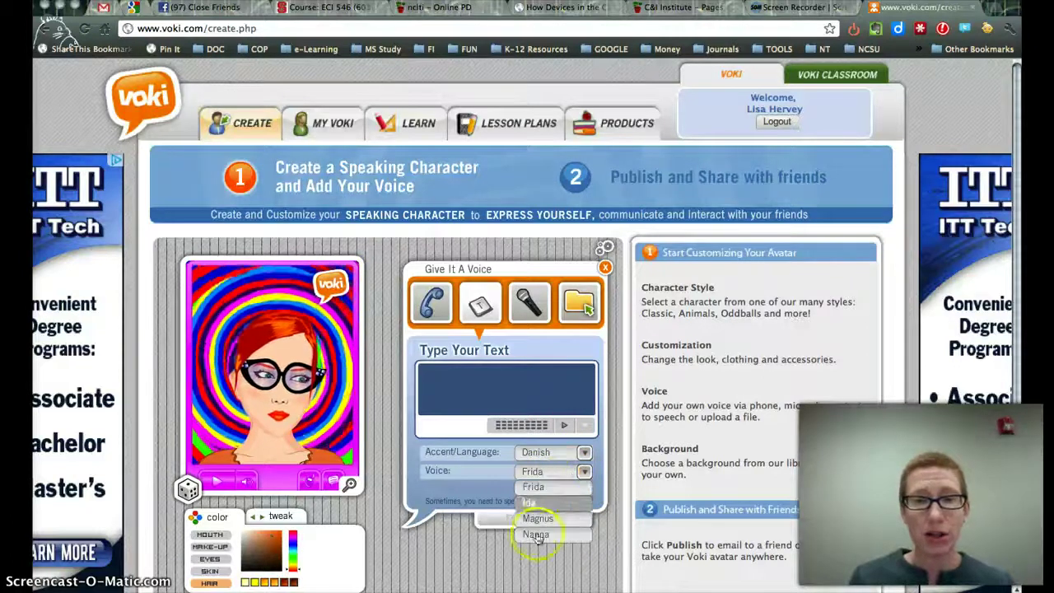
click(575, 459)
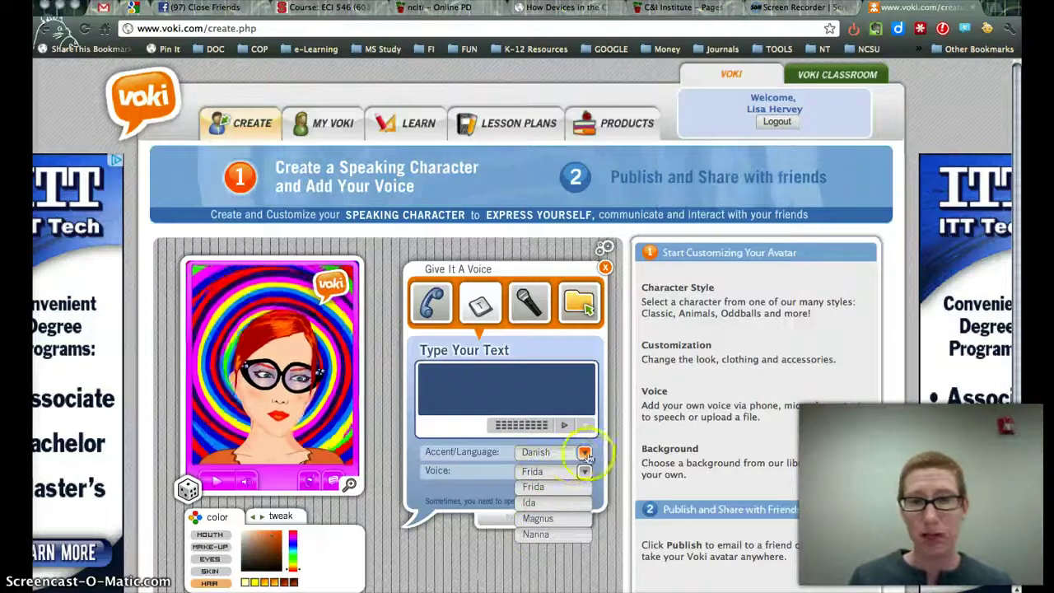
click(584, 454)
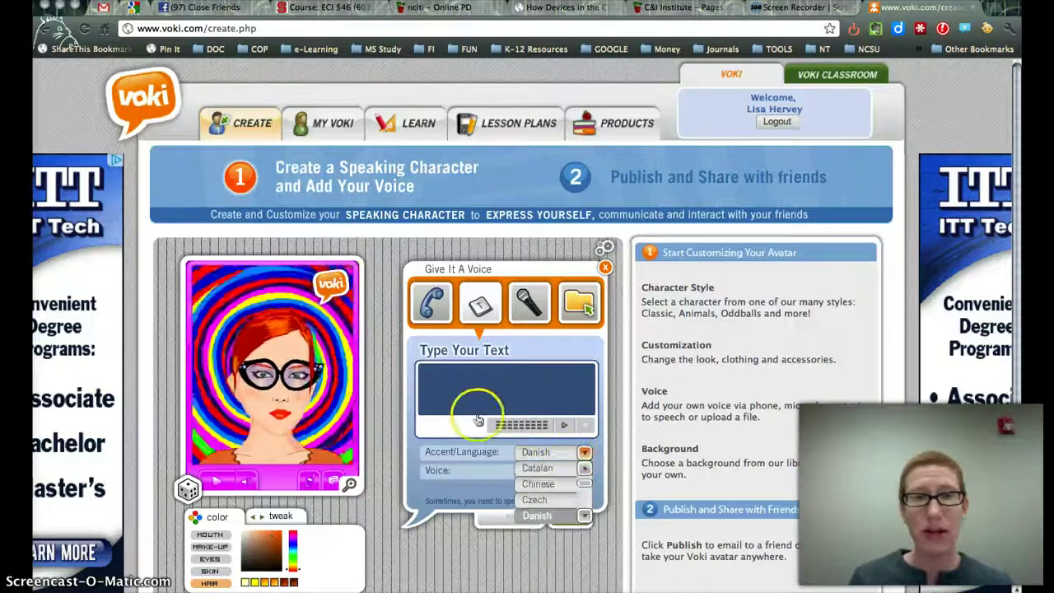
Preview the speech, set the accent to English with Alan, and switch to microphone recording.
click(437, 384)
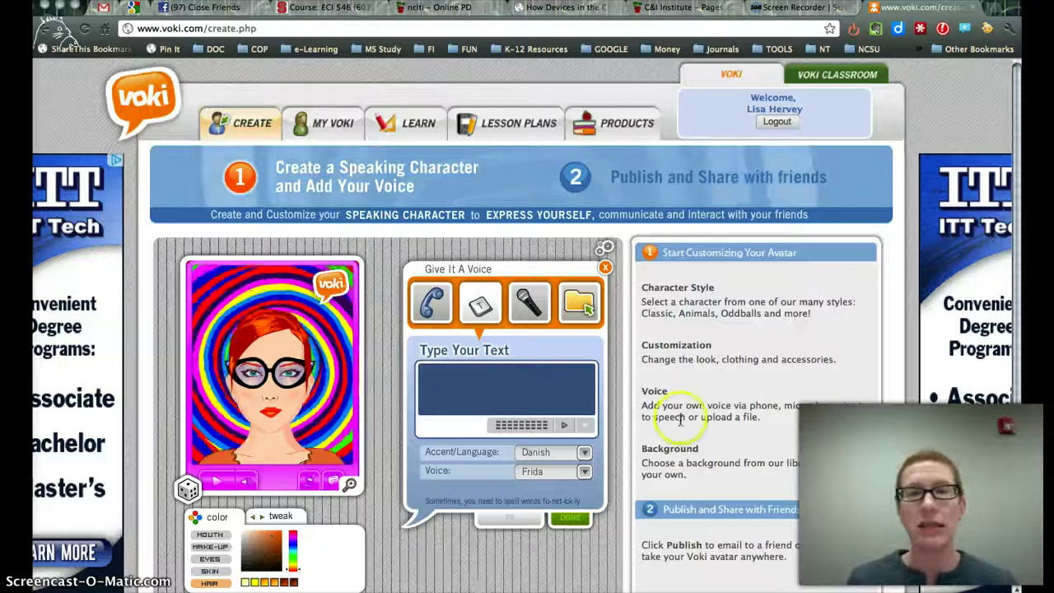
click(565, 425)
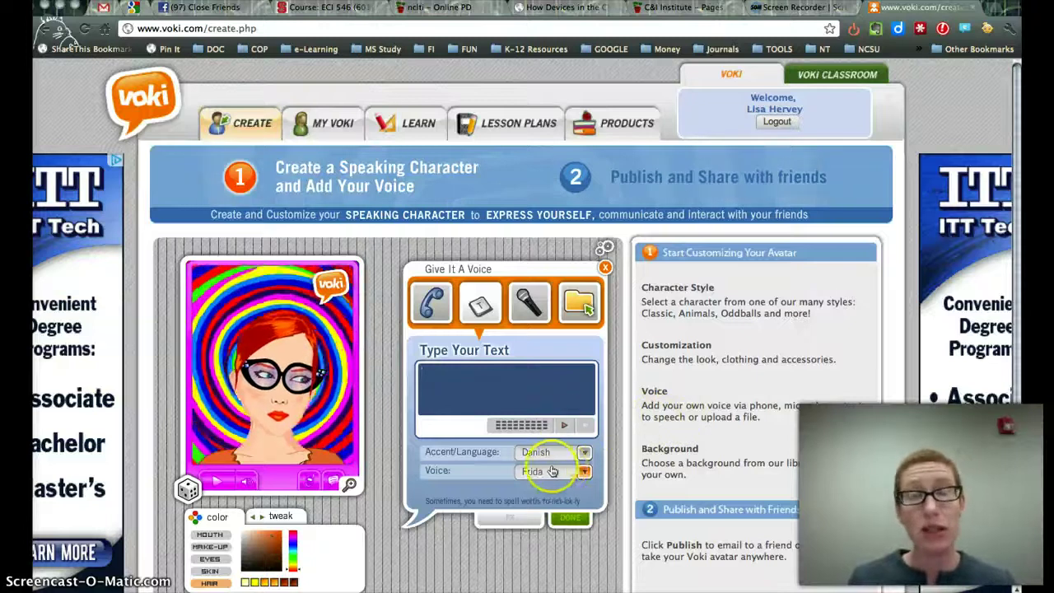
click(585, 454)
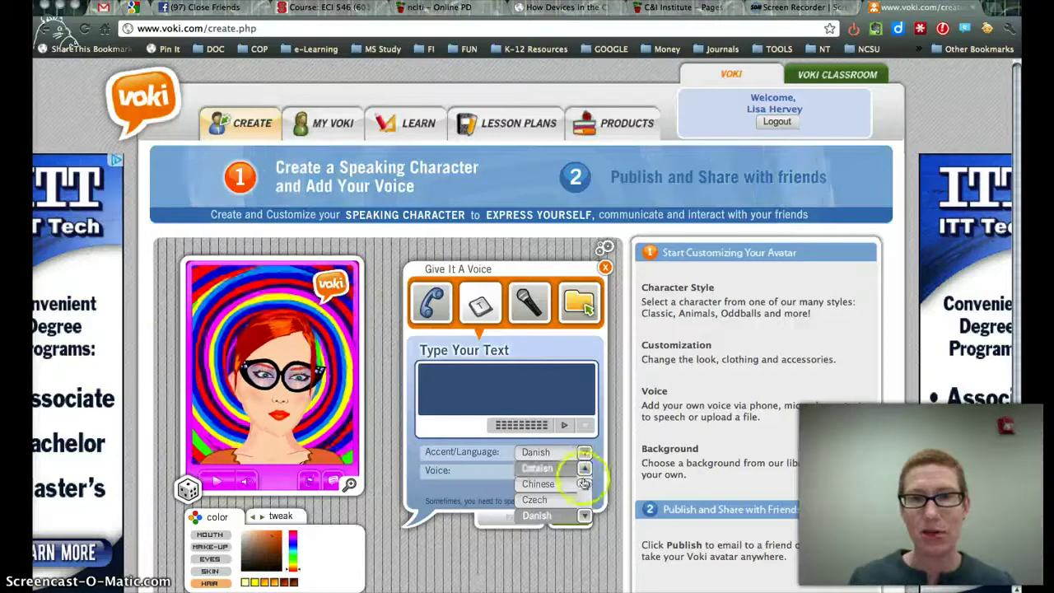
click(563, 471)
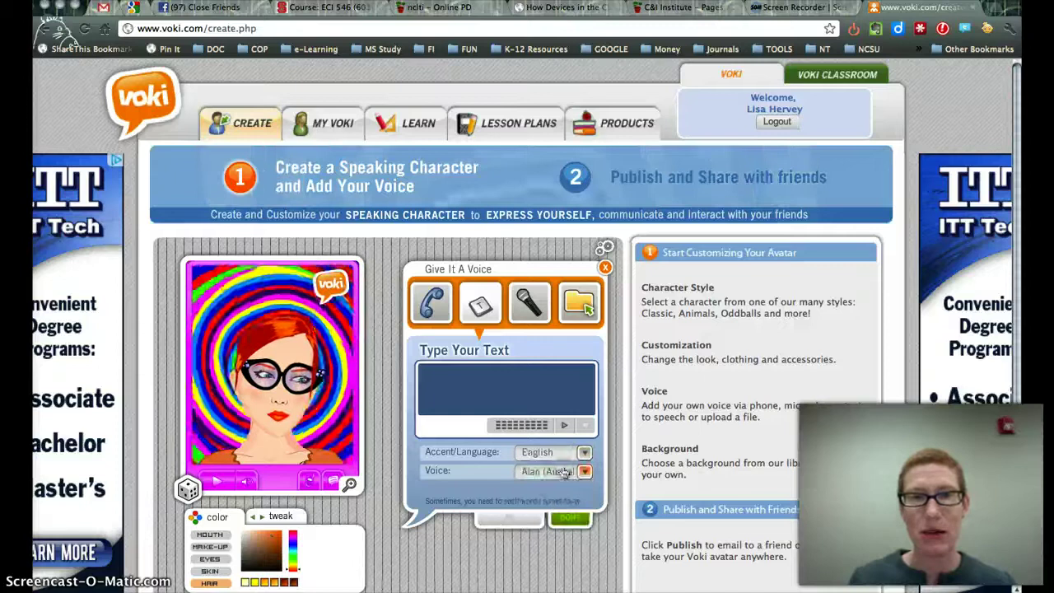
click(540, 498)
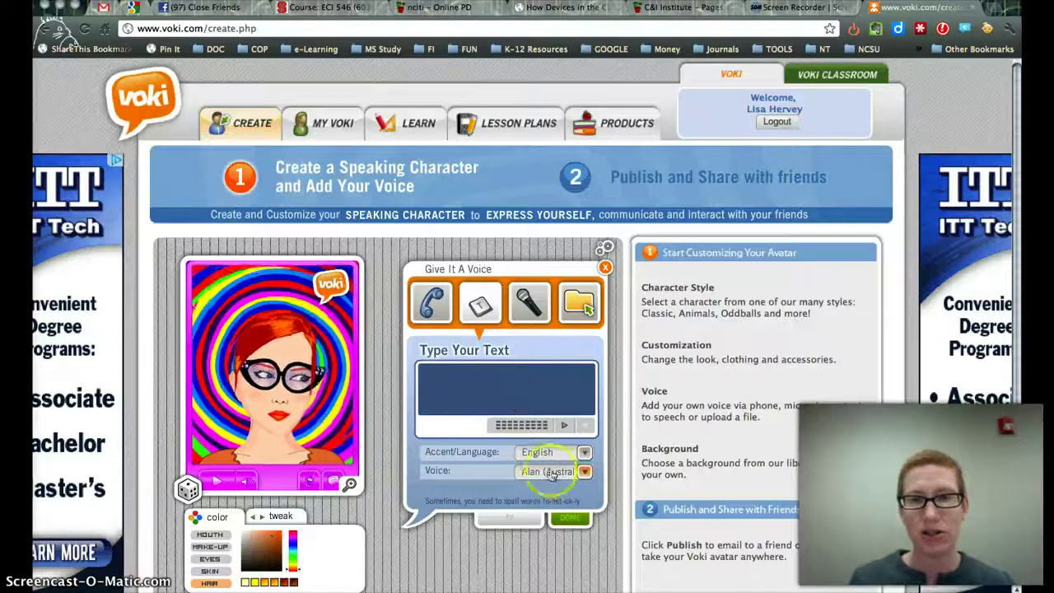
click(445, 384)
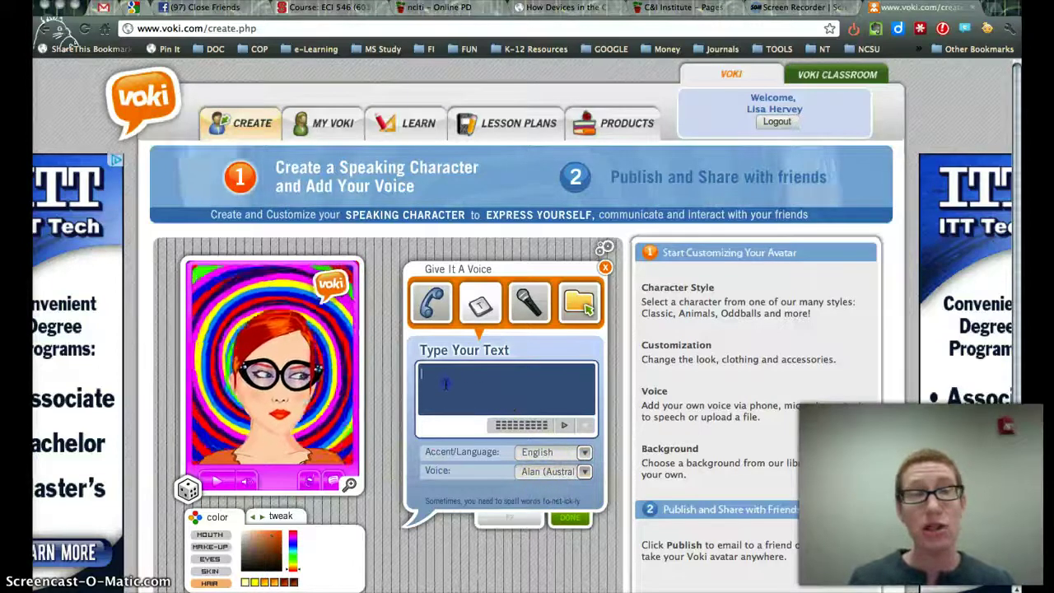
click(545, 307)
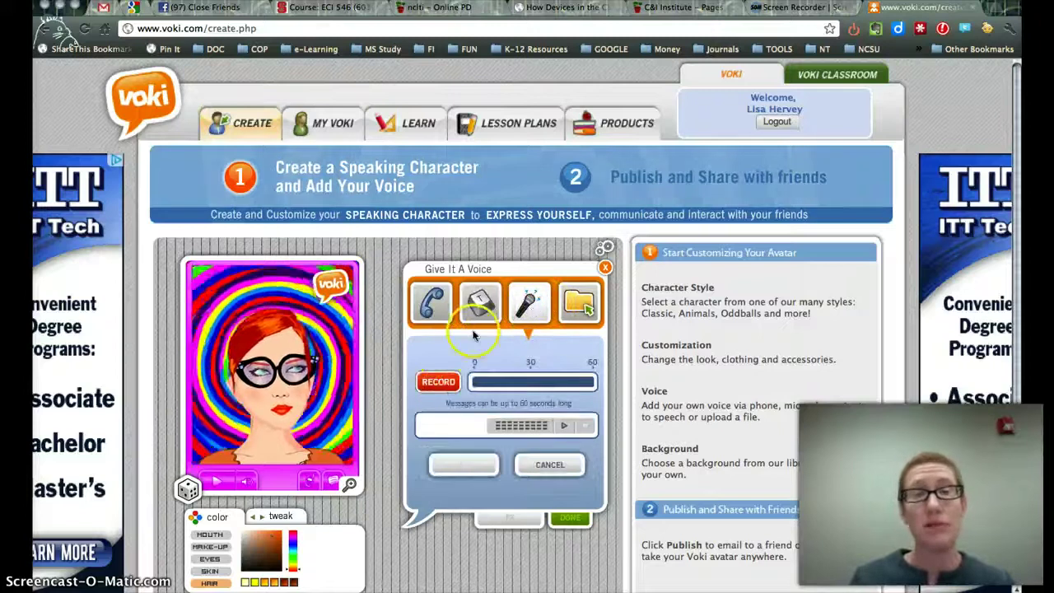
Record a spoken message, stop and play it back, then save it.
click(439, 390)
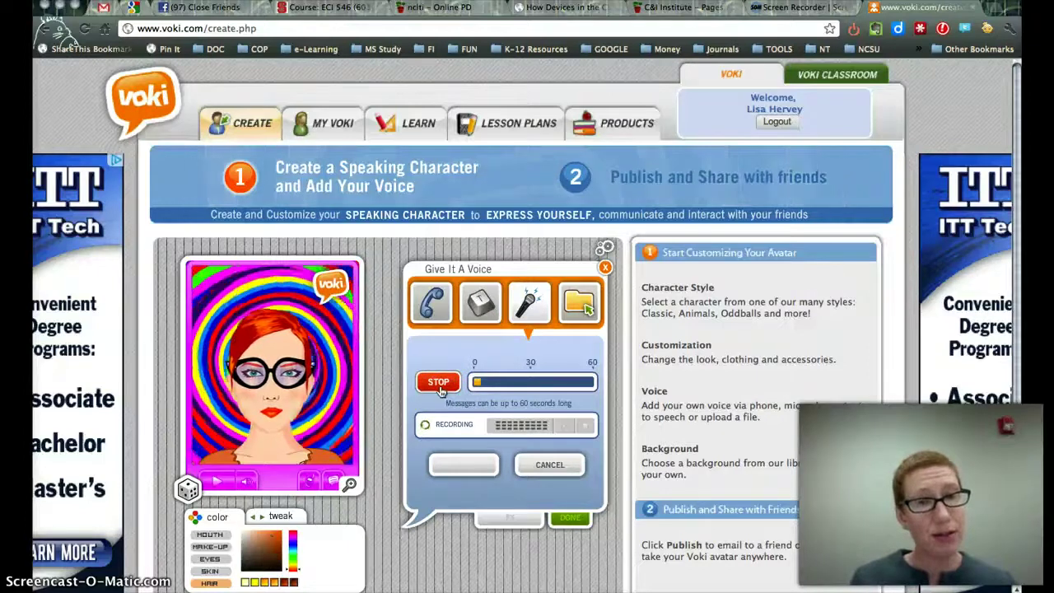
click(440, 385)
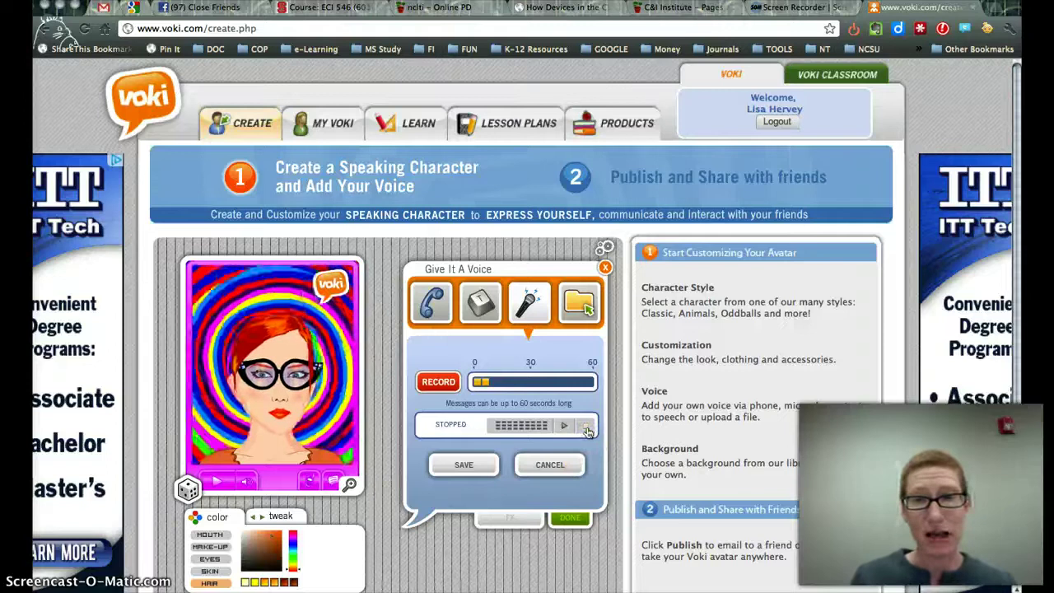
click(459, 467)
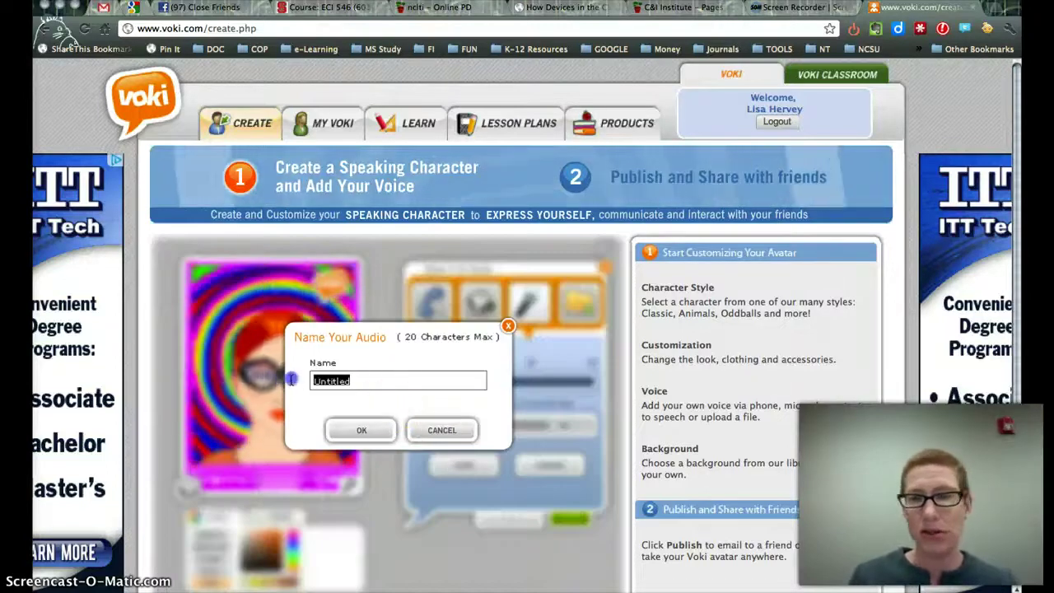
Name the recorded audio 'TPACK reflection' in place of Untitled.
key(BackSpace)
text(TP)
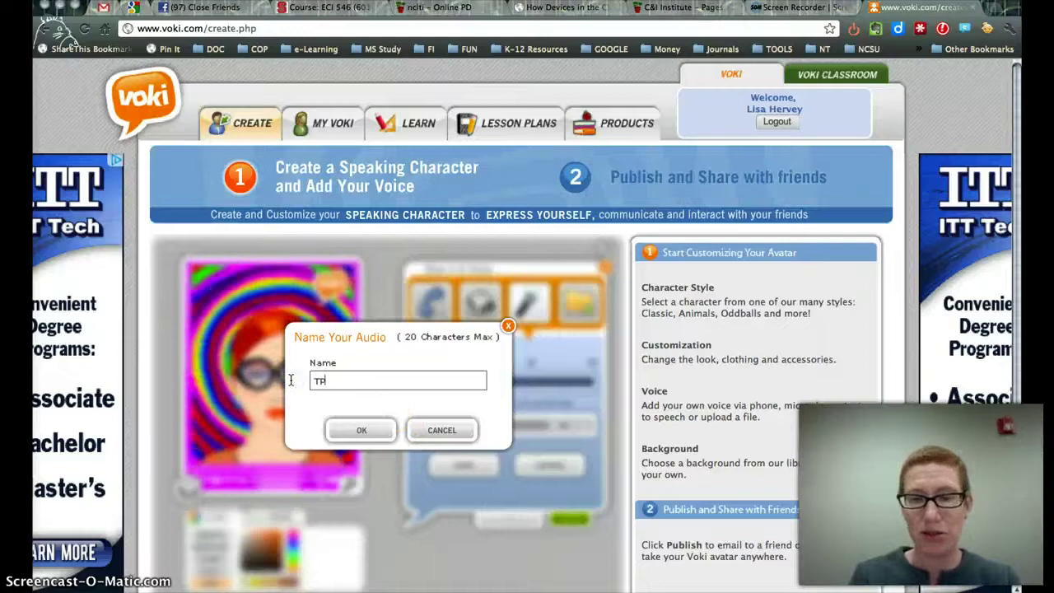
text(ACK r)
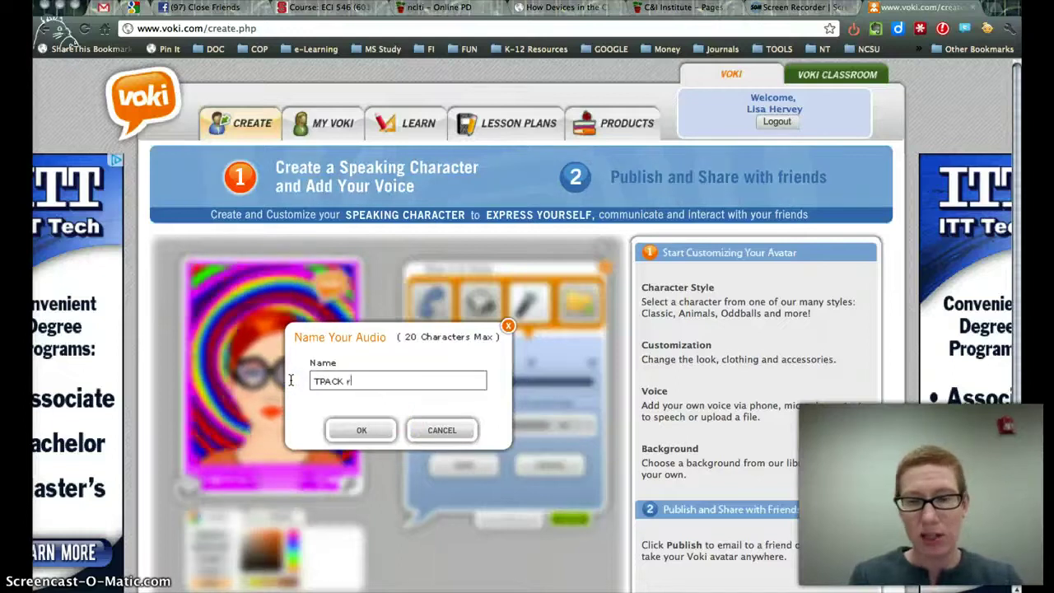
text(eflection)
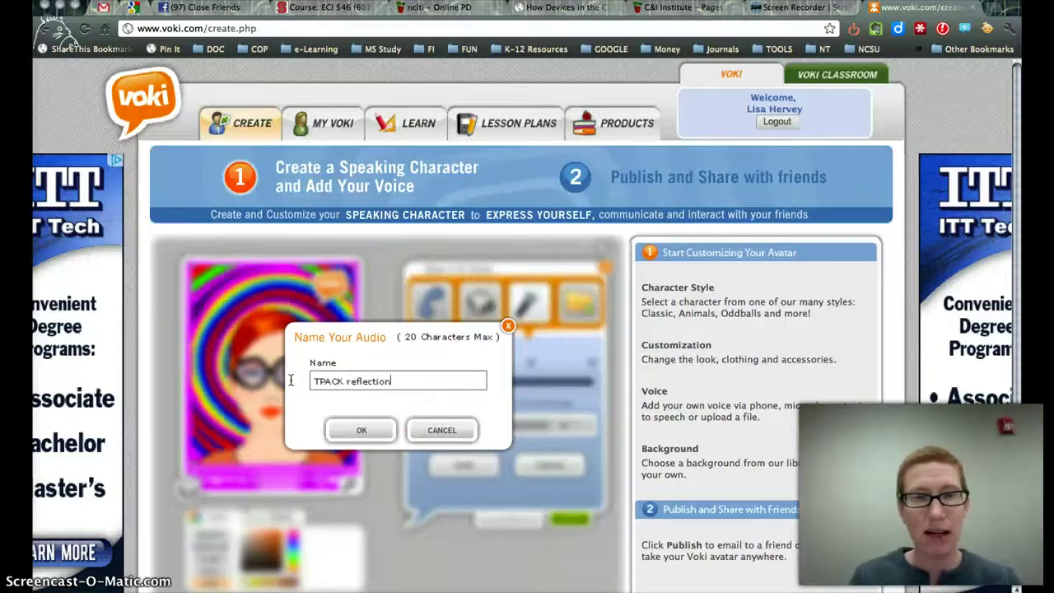
click(361, 432)
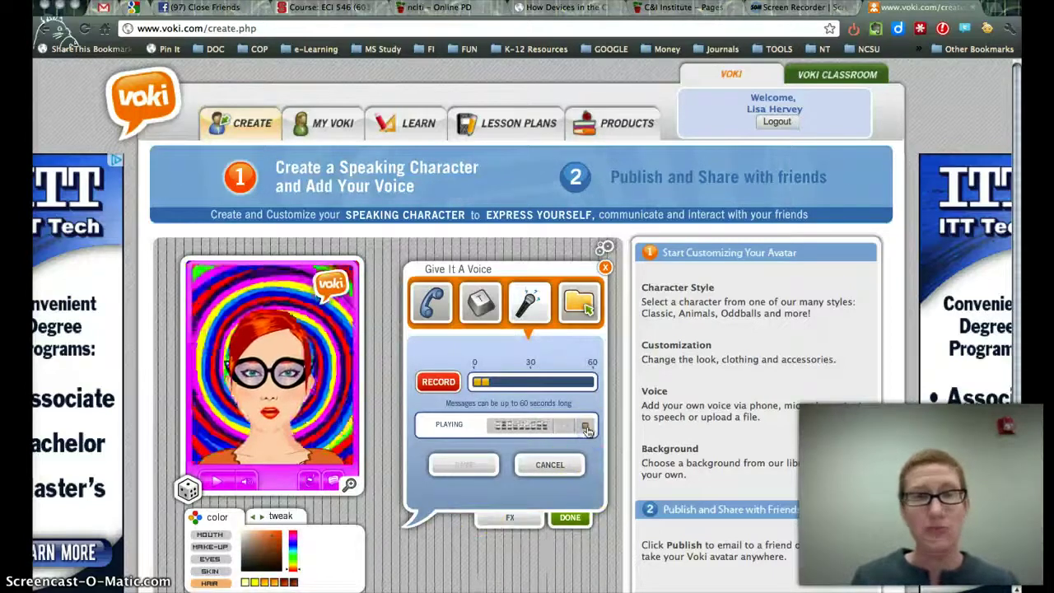
Play back and stop the recording, then attach the voice and return to the creation page.
click(586, 428)
click(462, 465)
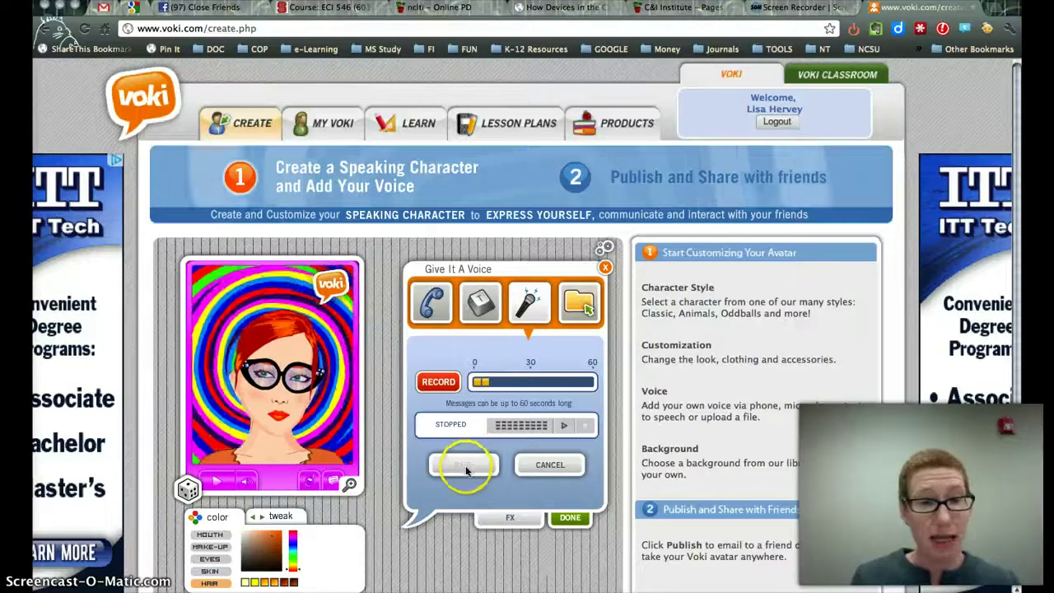
click(571, 521)
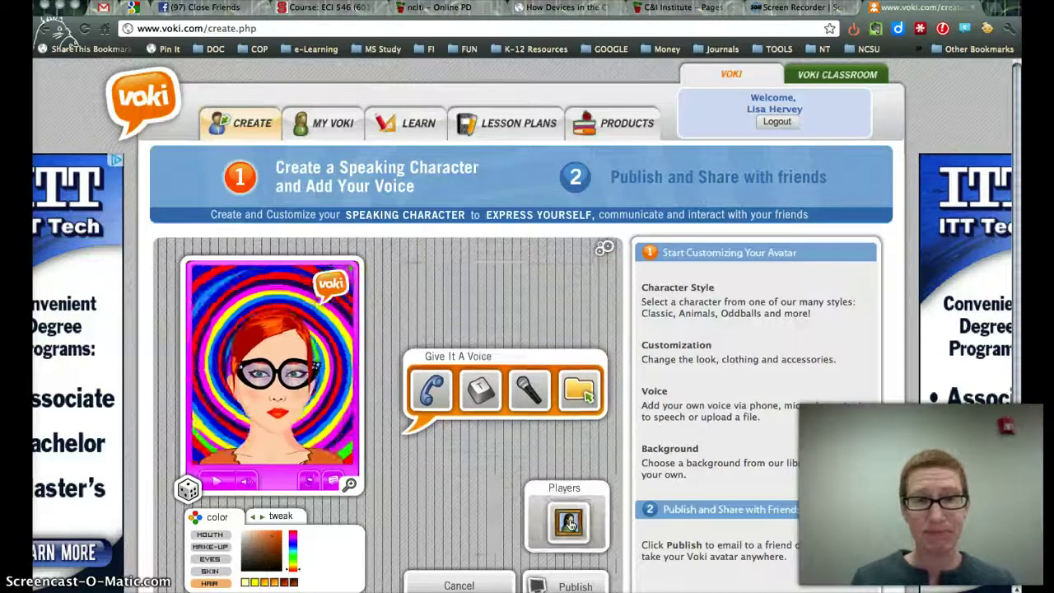
click(519, 309)
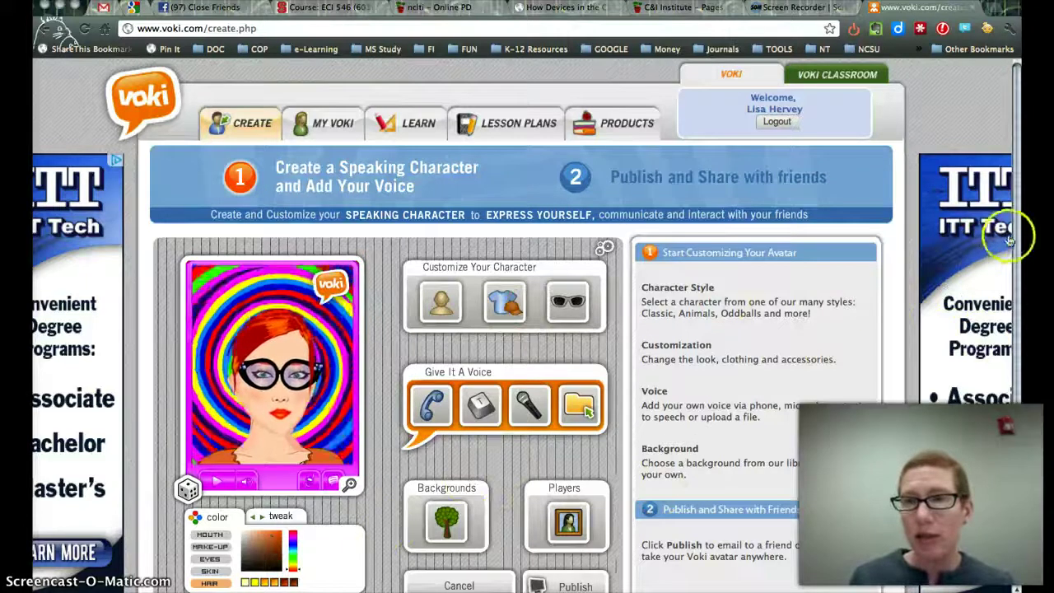
drag(1009, 239, 1012, 309)
click(576, 587)
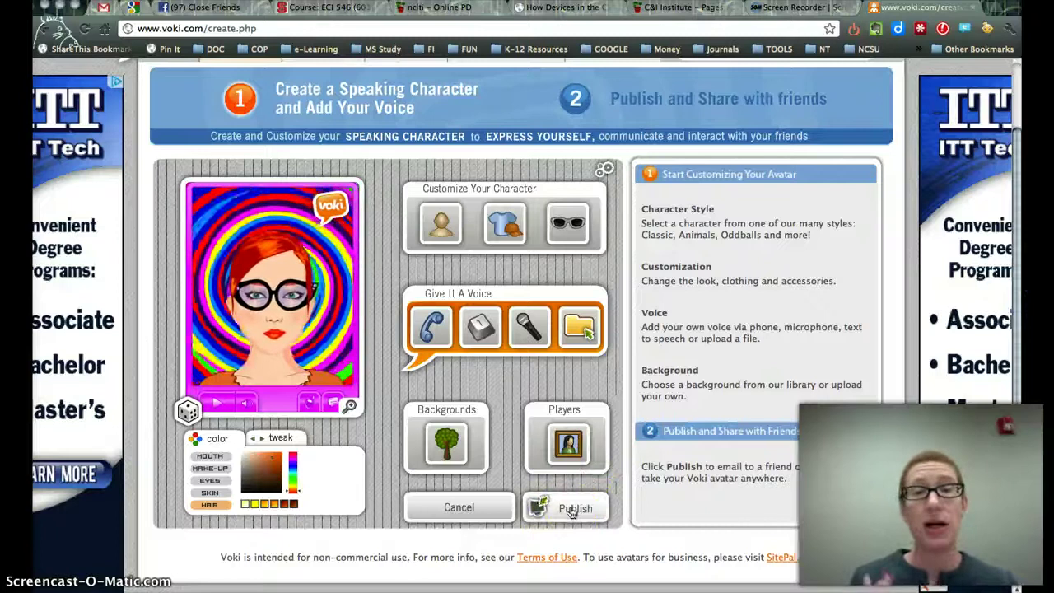
Publish the character and save the scene, retitled from Untitled to the author's name plus 'TPACK'.
click(573, 509)
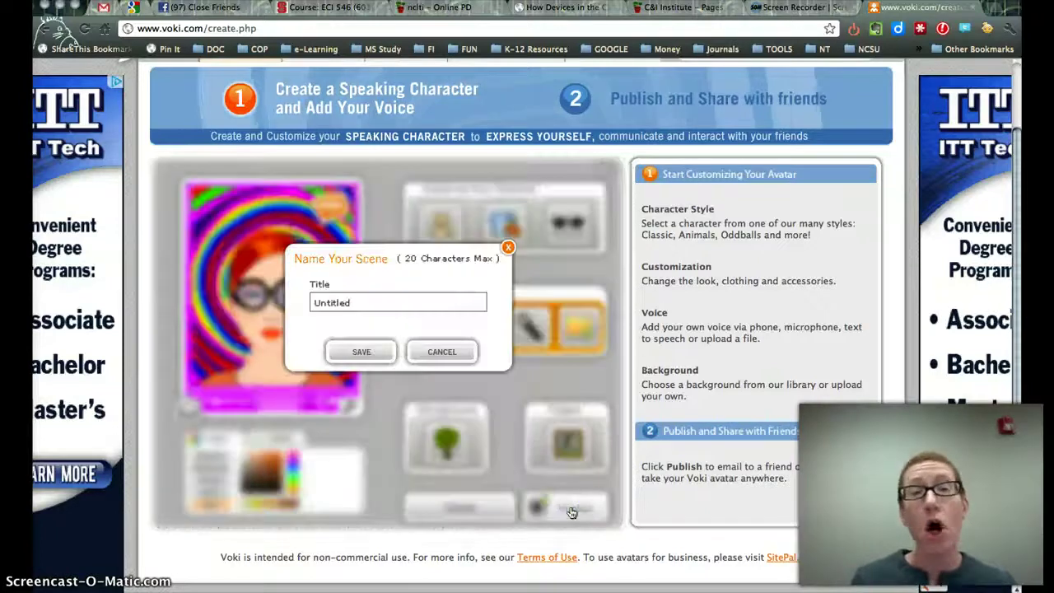
double_click(333, 302)
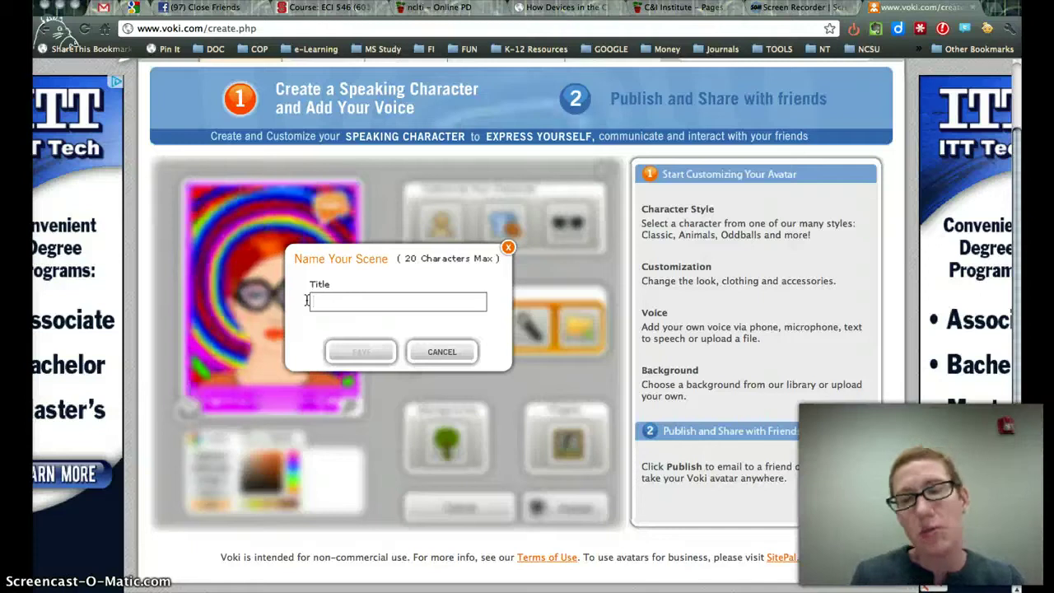
text(Lisa)
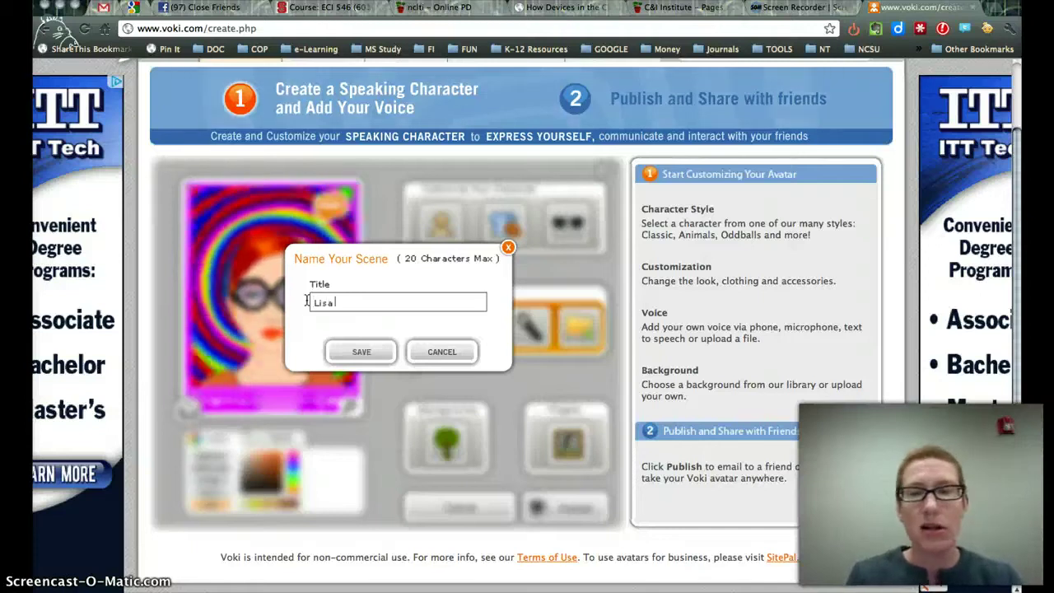
text( TPACK)
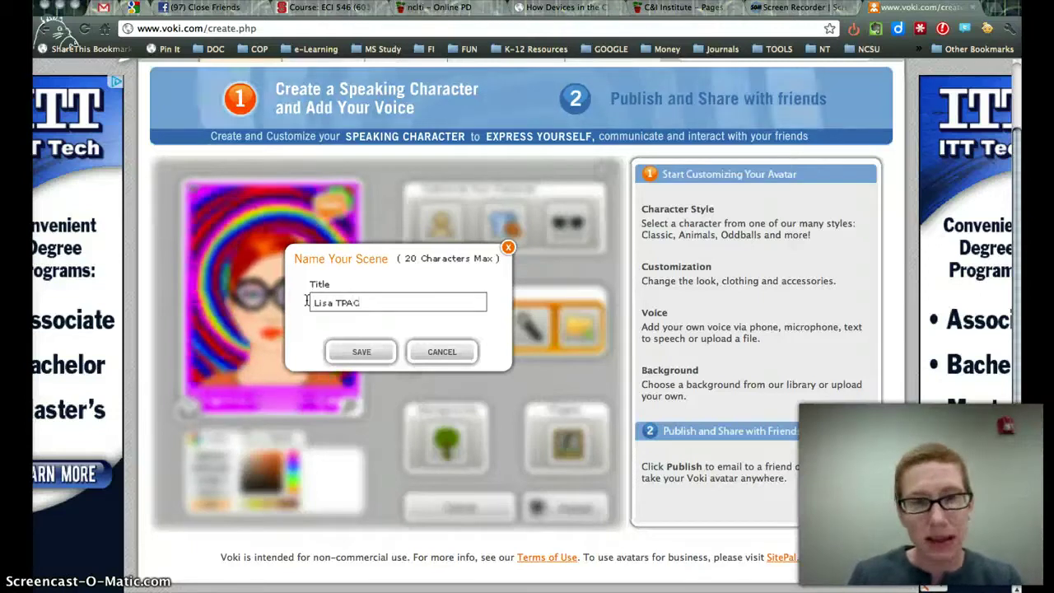
click(362, 353)
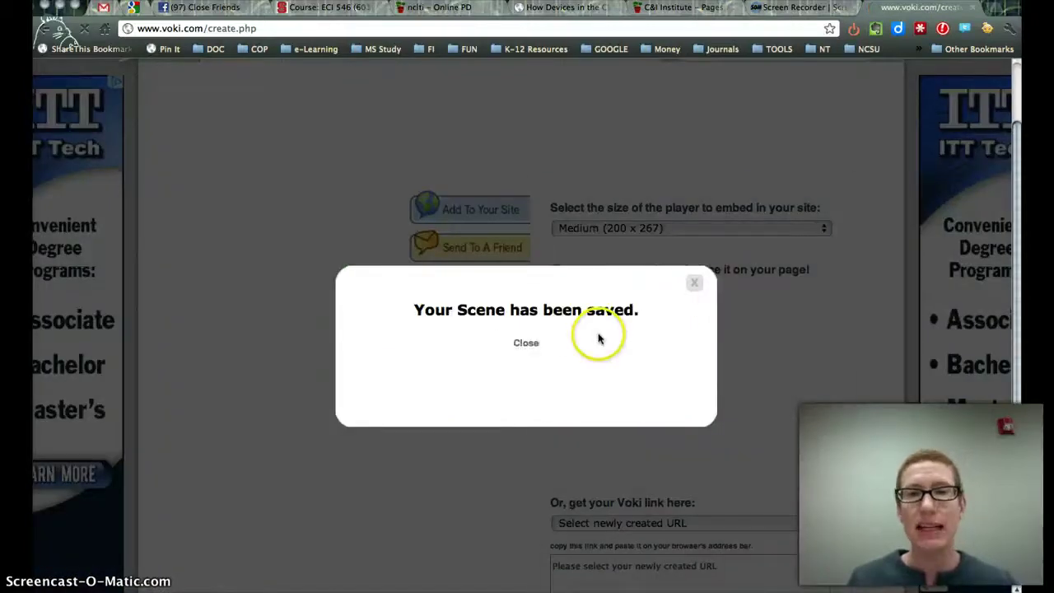
Generate a Standard Voki link for the saved scene and highlight the full link for copying.
click(696, 283)
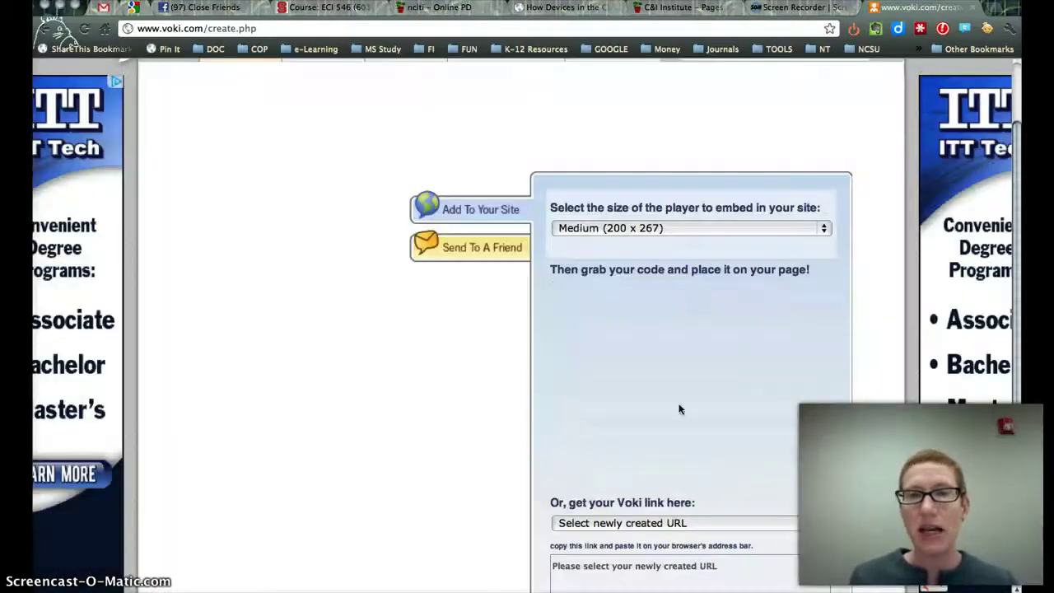
click(825, 525)
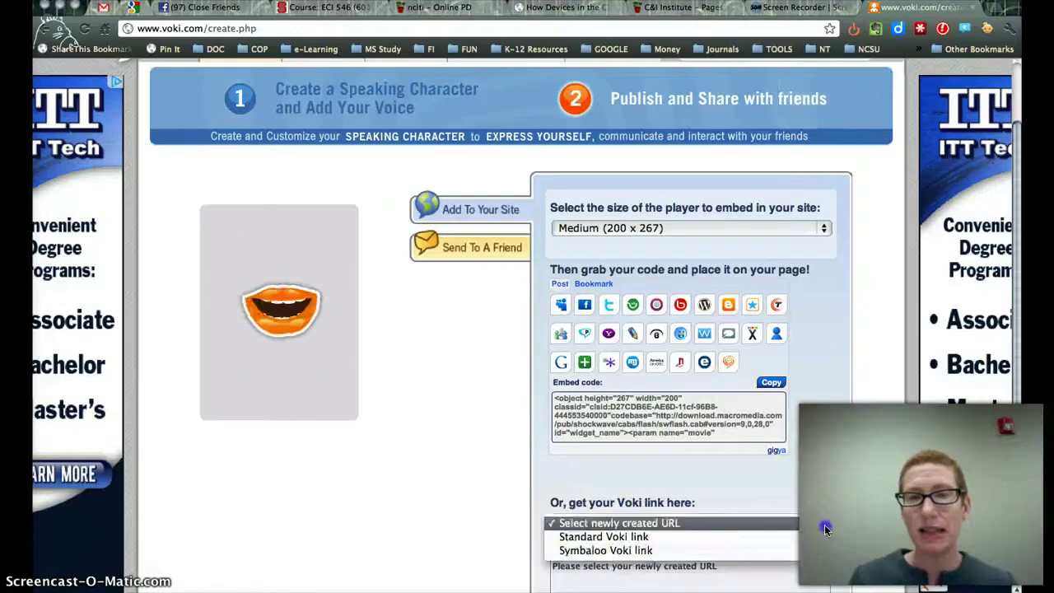
click(624, 540)
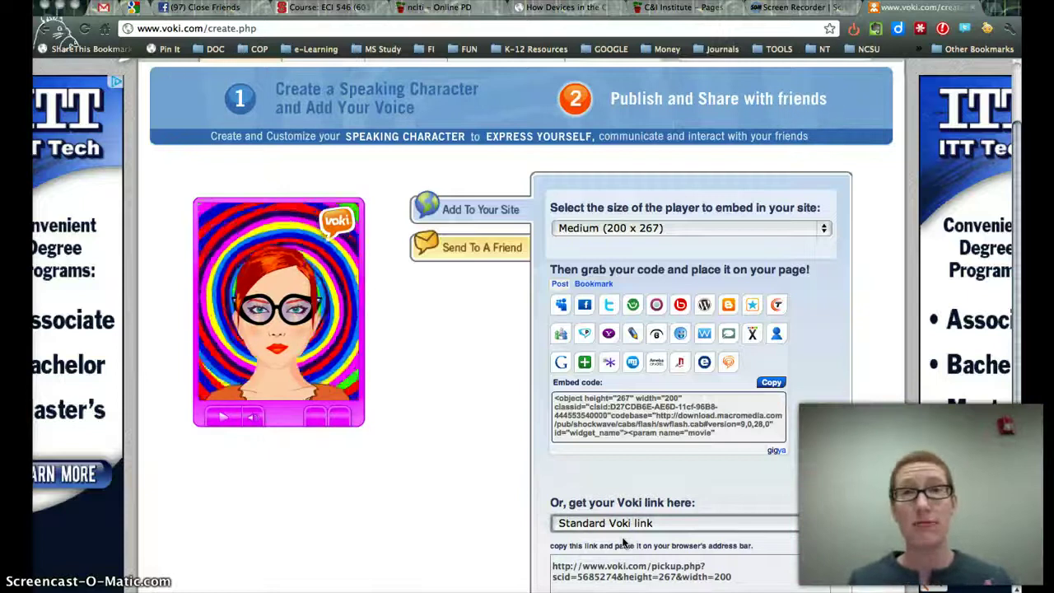
click(734, 576)
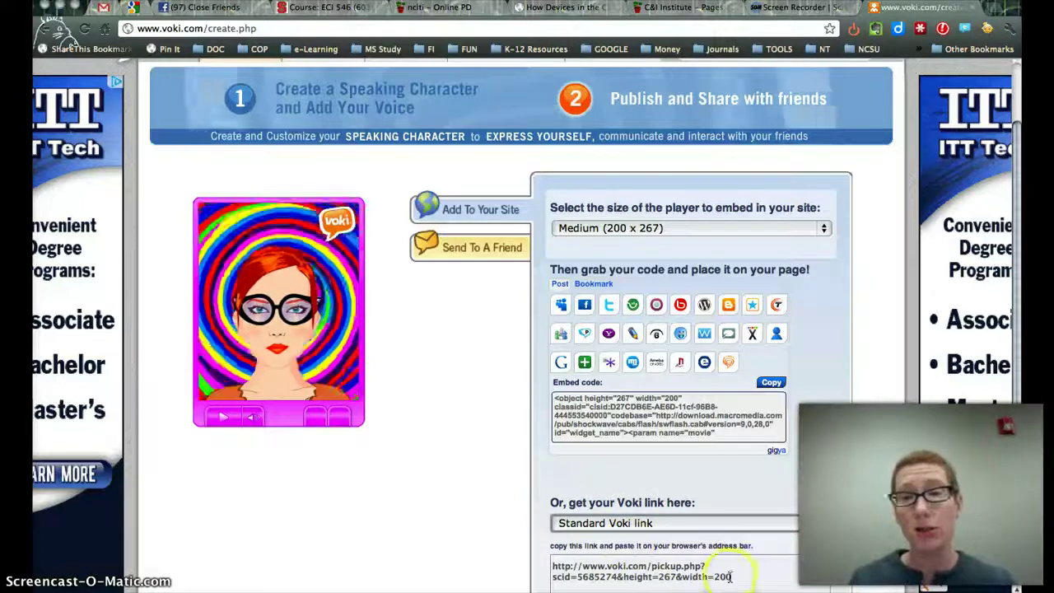
drag(735, 577, 552, 566)
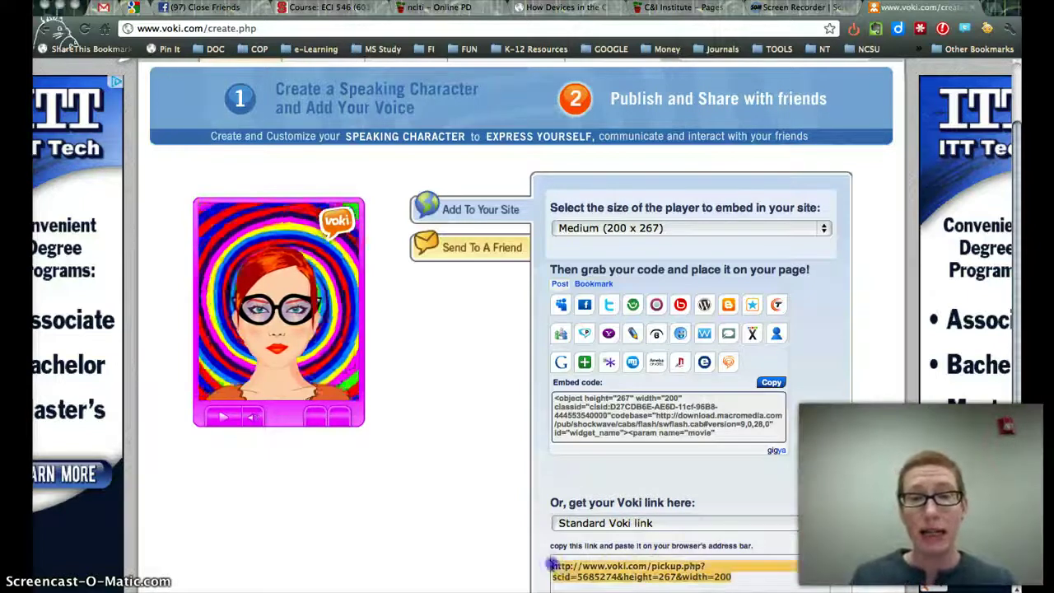